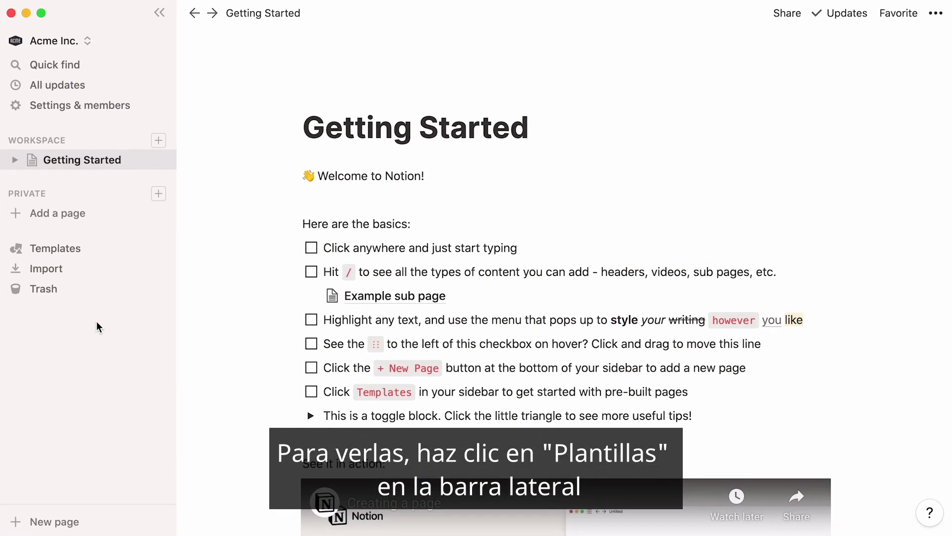
From the Engineering templates, preview To-Do and add the Engineering Wiki template to the workspace
left_click(102, 248)
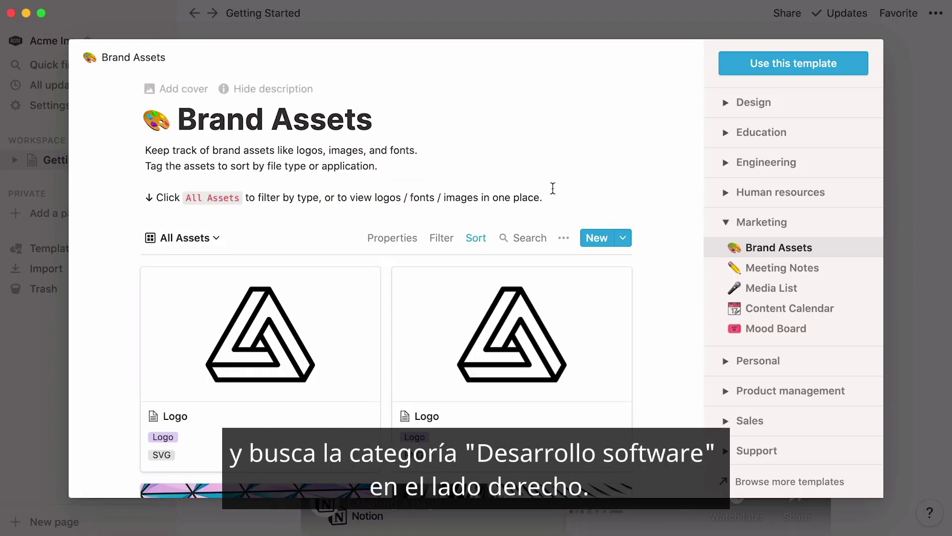
left_click(731, 174)
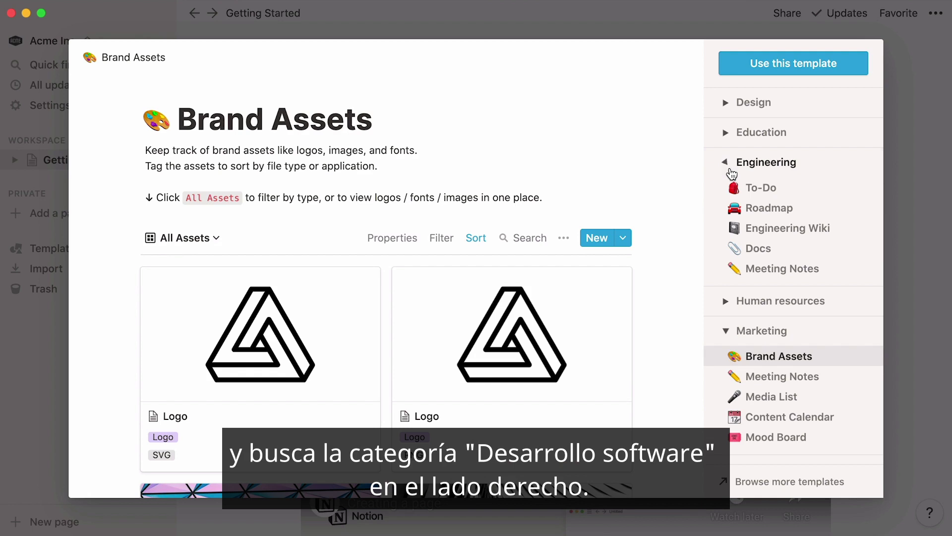
left_click(733, 187)
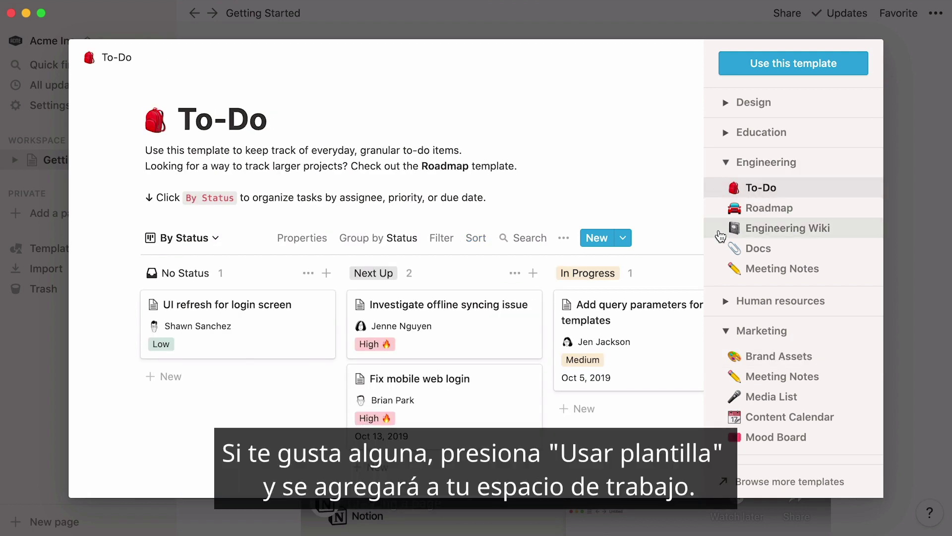
left_click(729, 227)
left_click(797, 70)
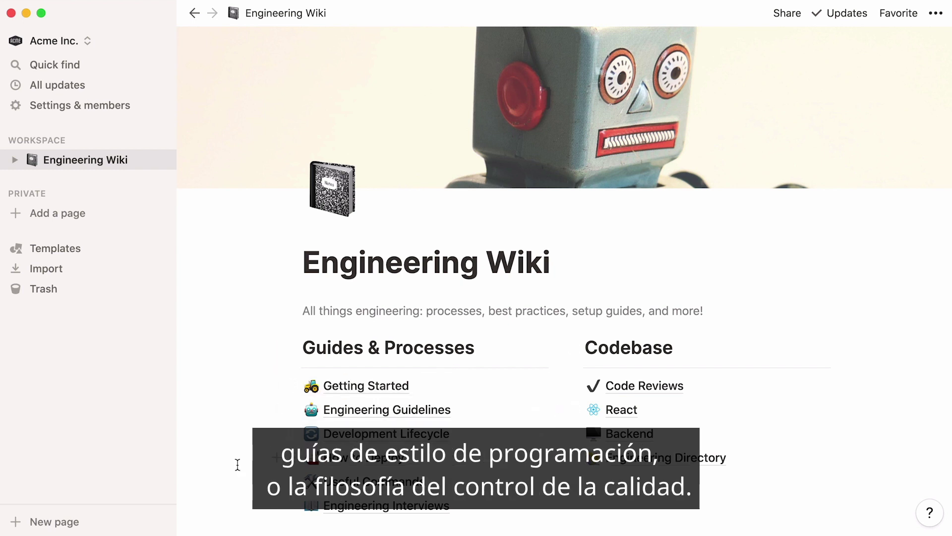
scroll(238, 465, "down", 5)
left_click(382, 447)
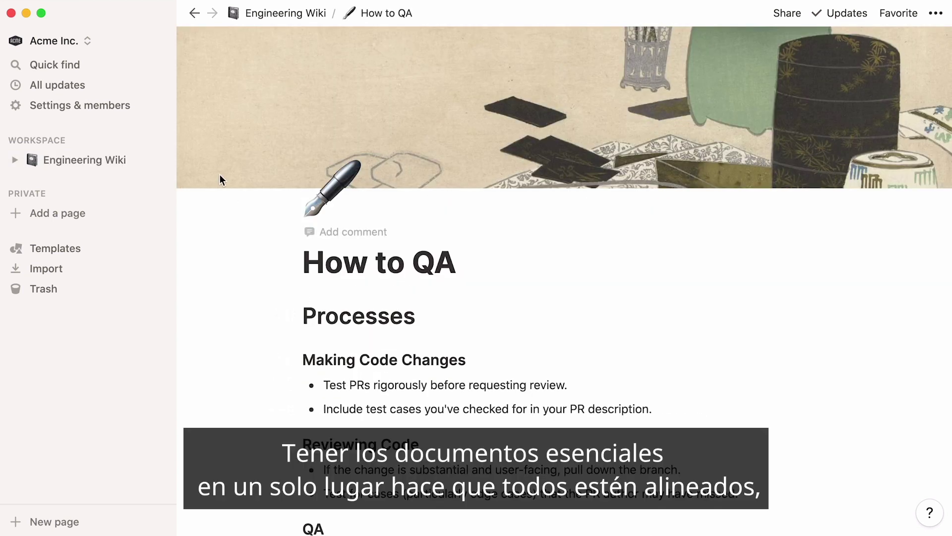
left_click(303, 15)
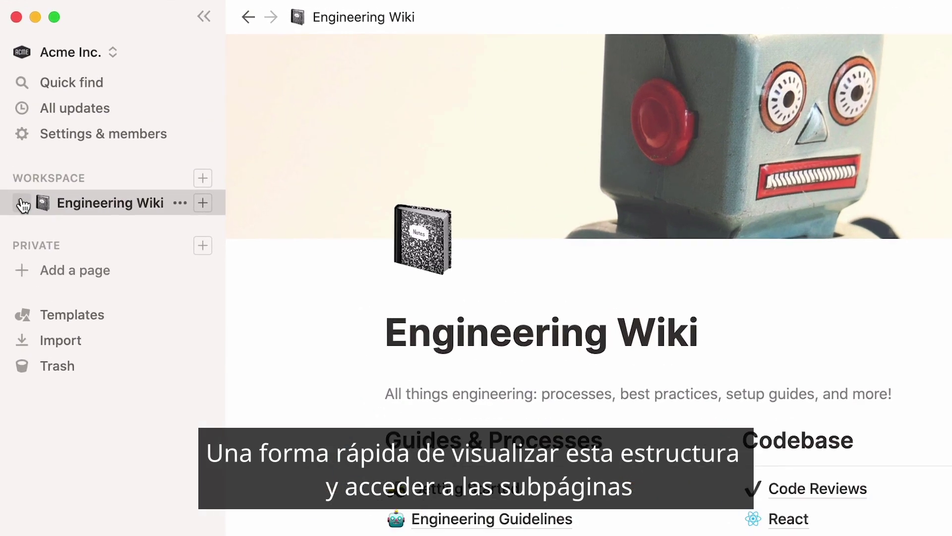
Expand the Engineering Wiki page tree through Getting Started, The Basics and Code Blocks
left_click(17, 160)
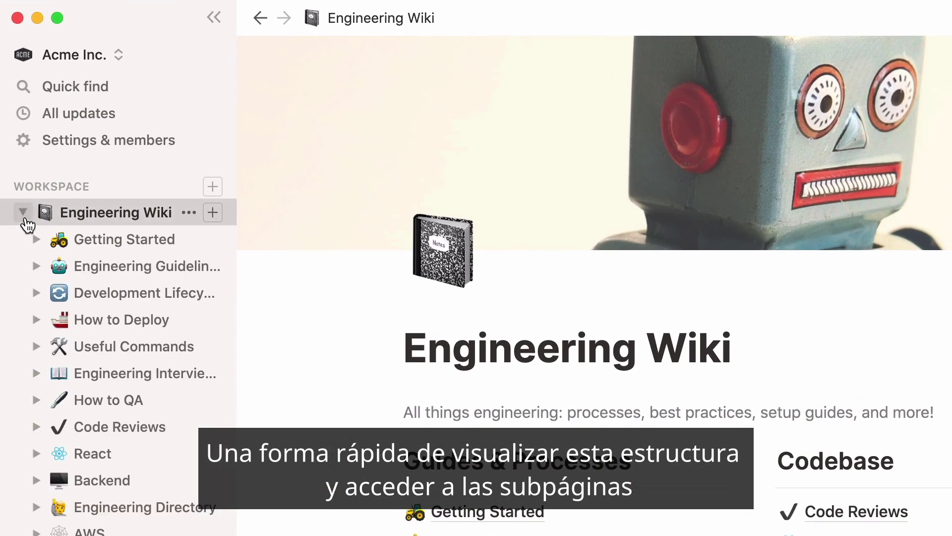
left_click(36, 239)
left_click(51, 266)
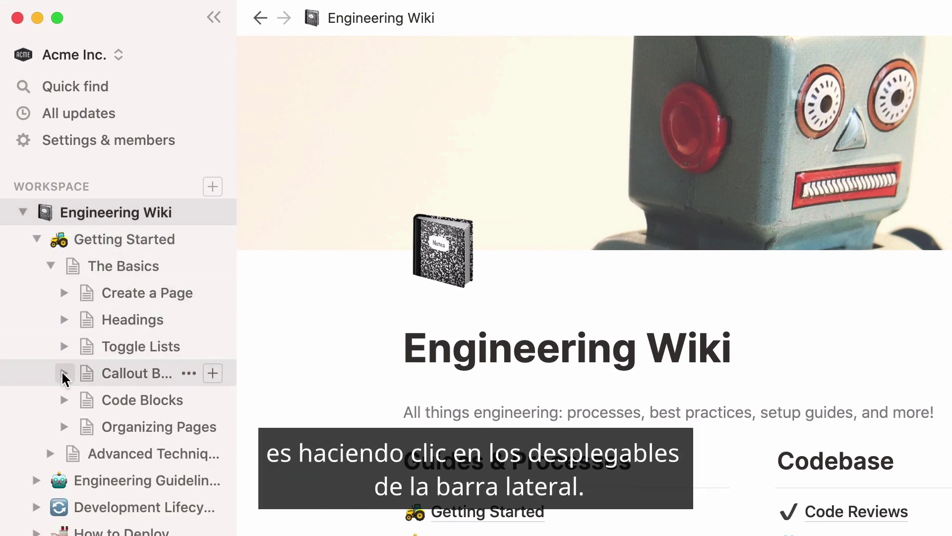
left_click(64, 400)
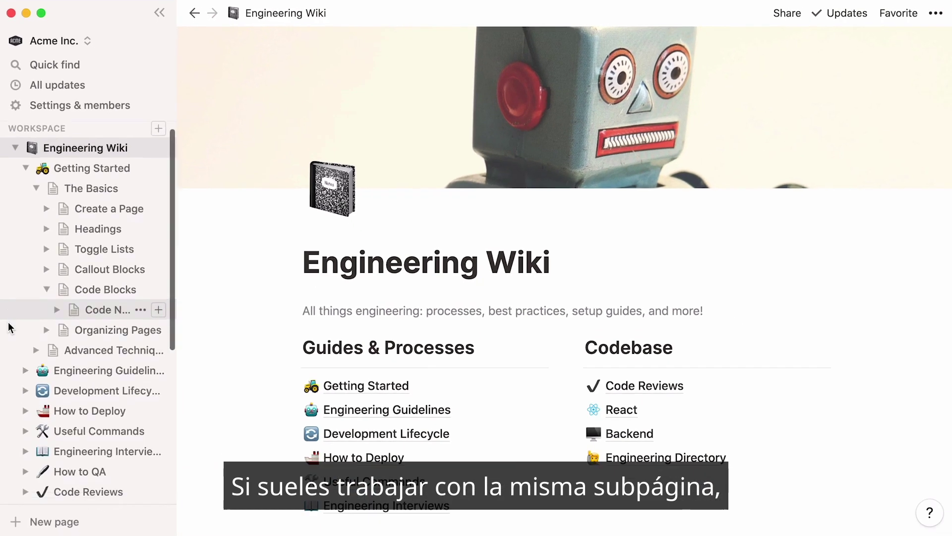
scroll(15, 433, "down", 3)
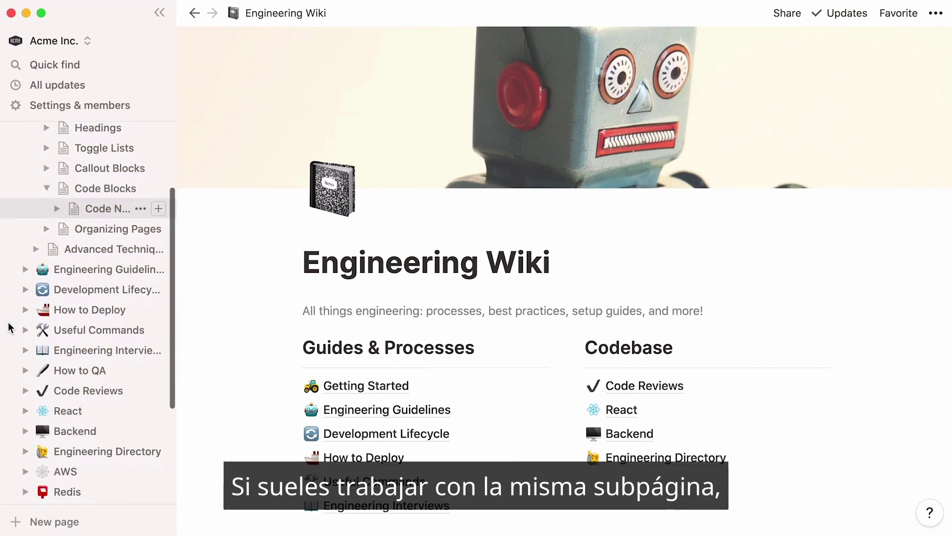
scroll(8, 327, "down", 1)
Open the Backend page and mark it as a favorite
left_click(133, 402)
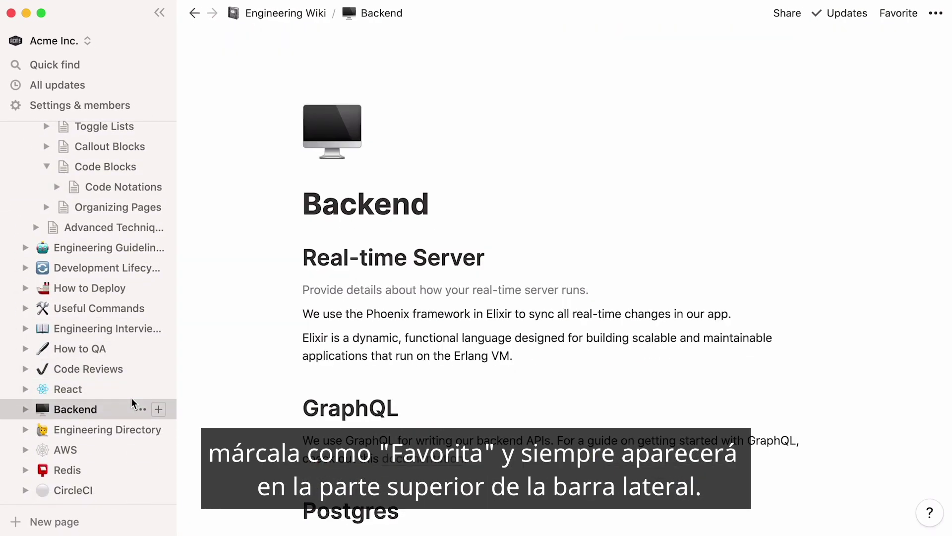
left_click(890, 20)
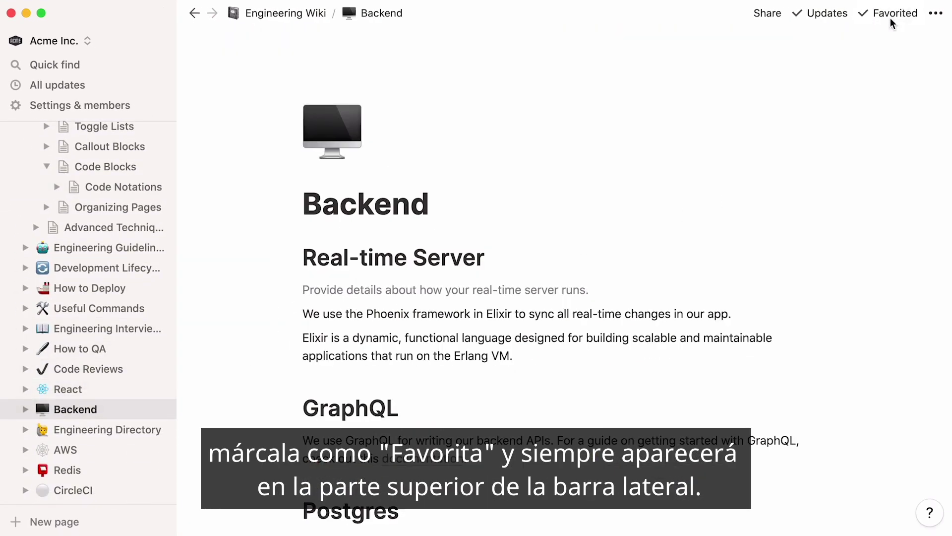
scroll(20, 180, "up", 5)
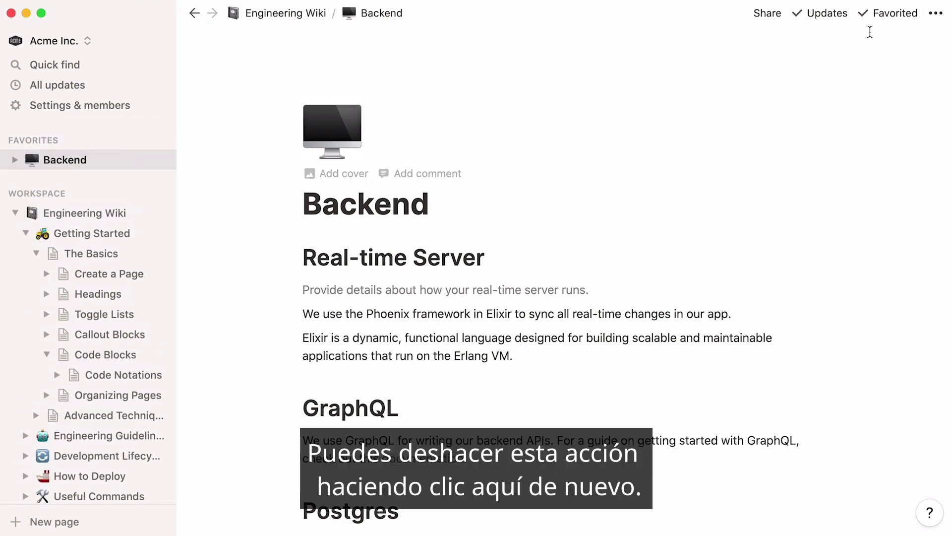
Remove Backend from favorites and return to the Engineering Wiki page
left_click(887, 20)
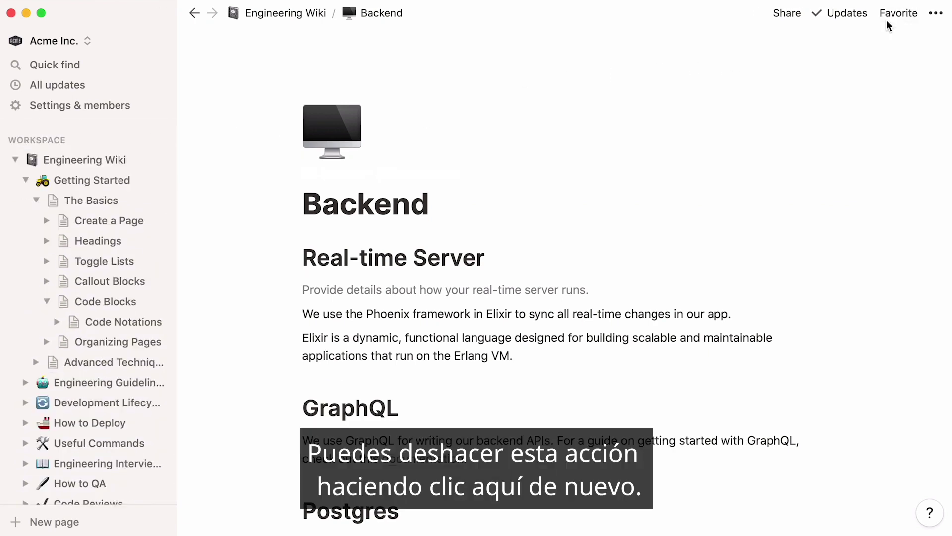
left_click(122, 164)
left_click(15, 160)
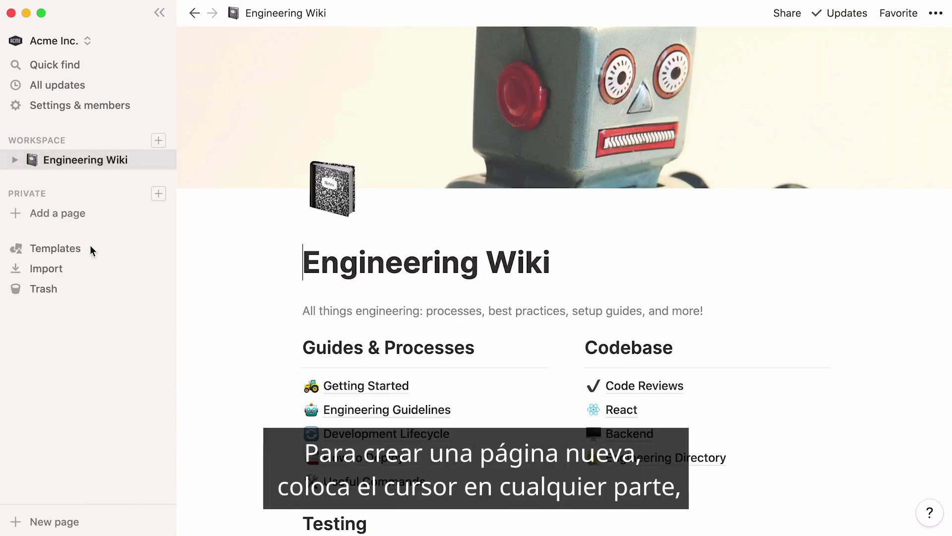
Create an 'Engineering Interviews' sub-page via /page with a book icon and pasted interview content
left_click(317, 503)
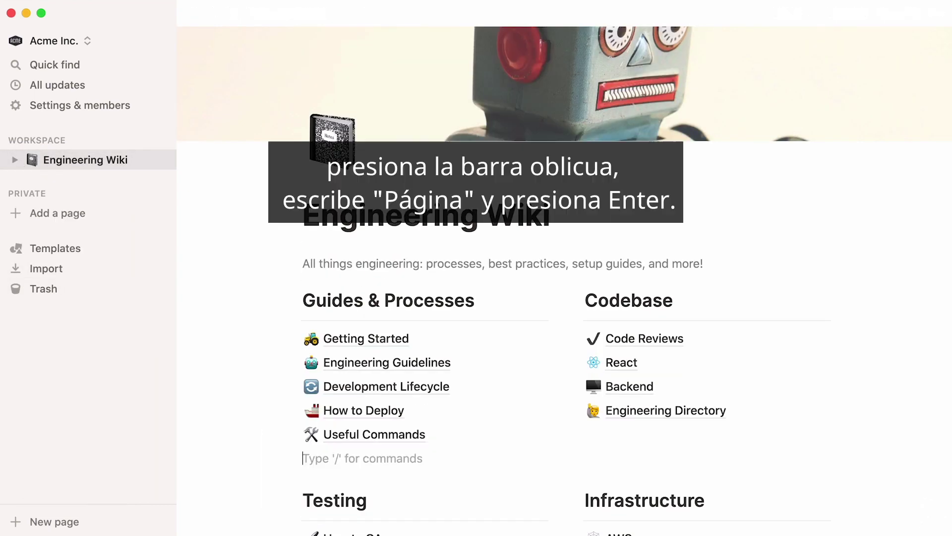
type("/")
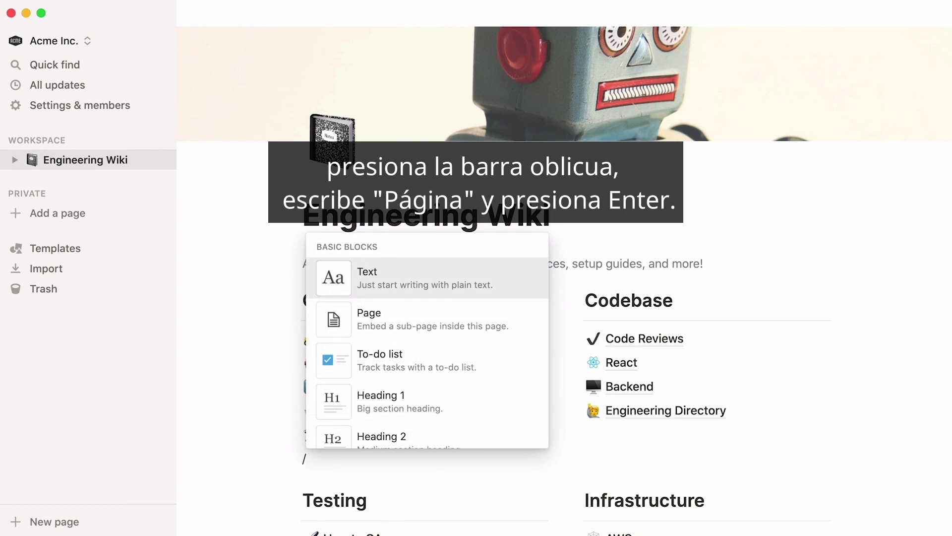
type("page")
key("Return")
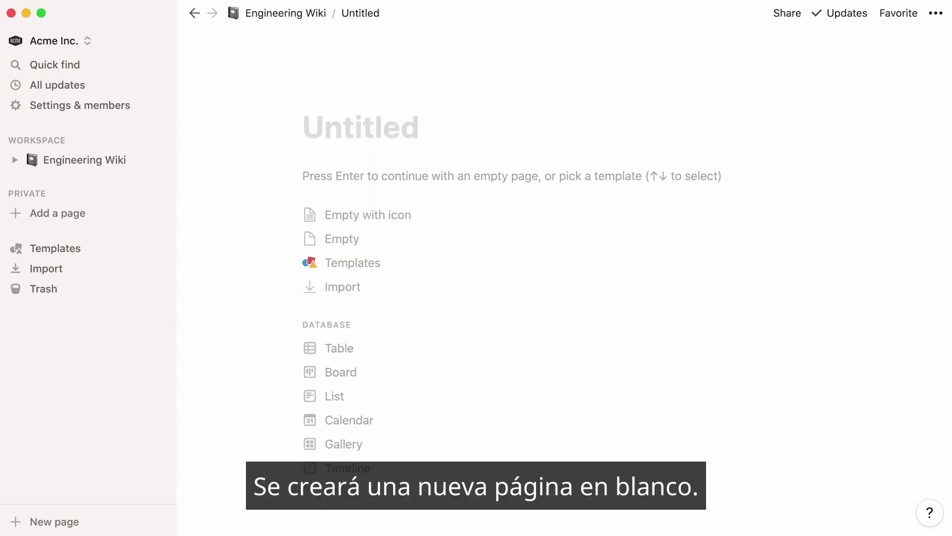
type("Eng")
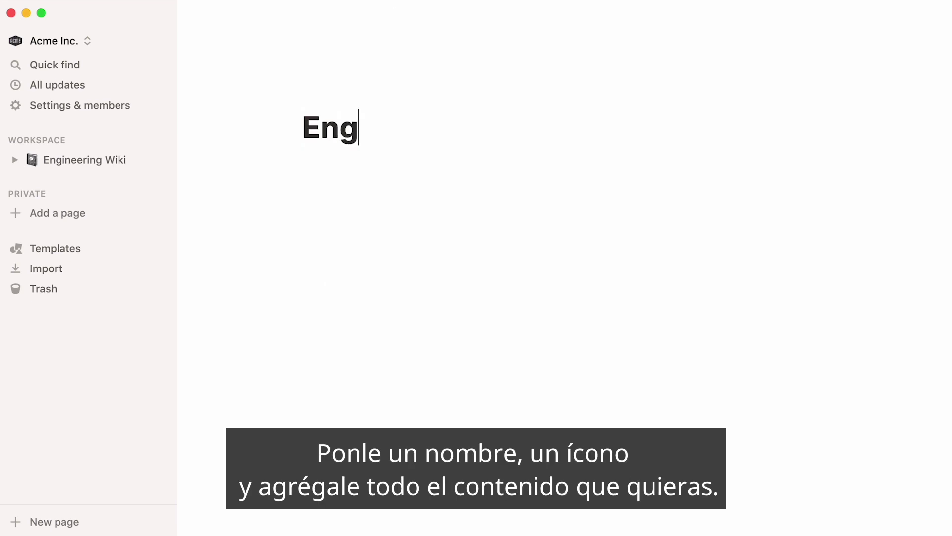
type("ineering Interviews")
left_click(320, 97)
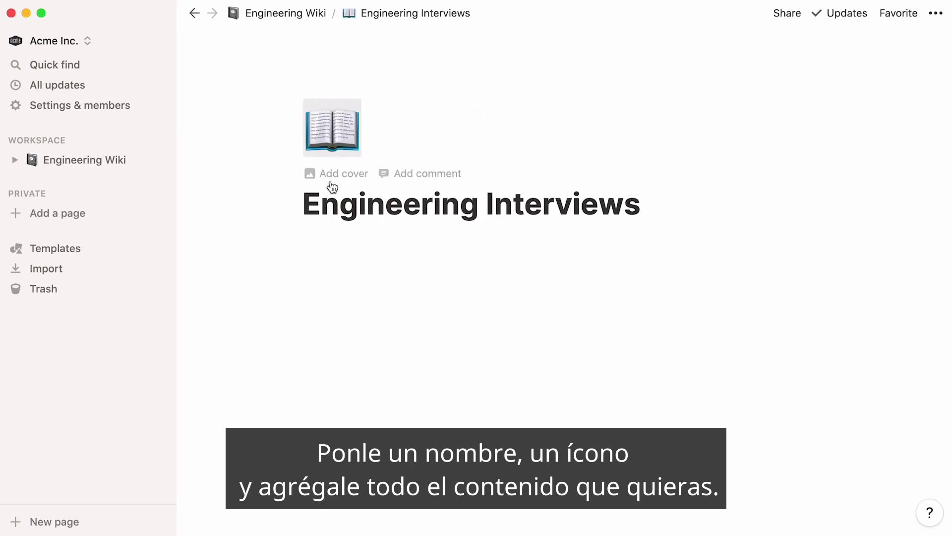
key("ctrl+v")
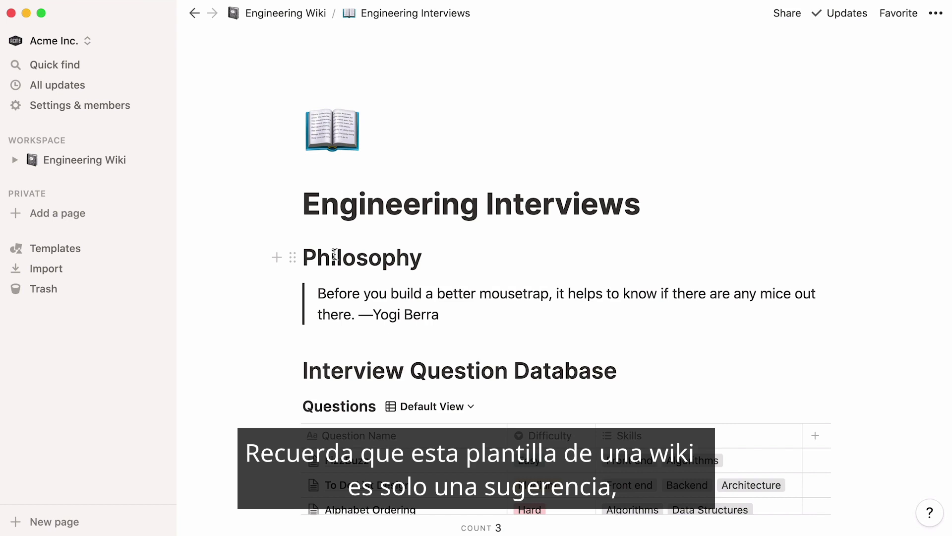
Add an empty top-level page with a crane icon titled 'Acme Engineering Wiki'
left_click(107, 164)
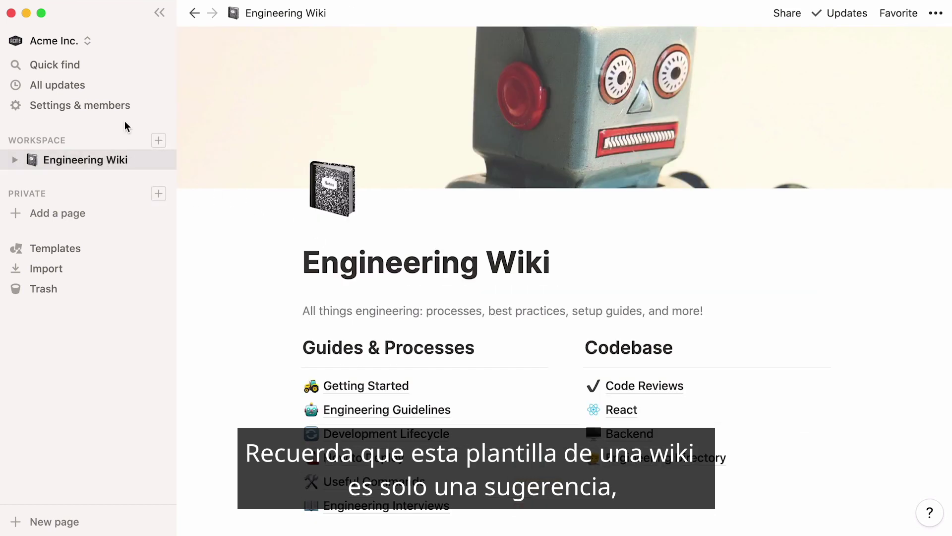
left_click(159, 14)
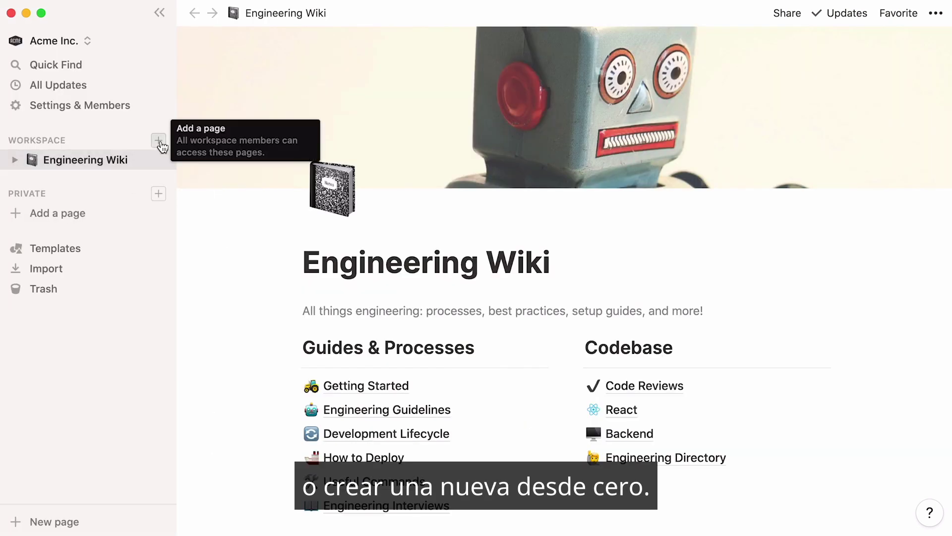
left_click(156, 141)
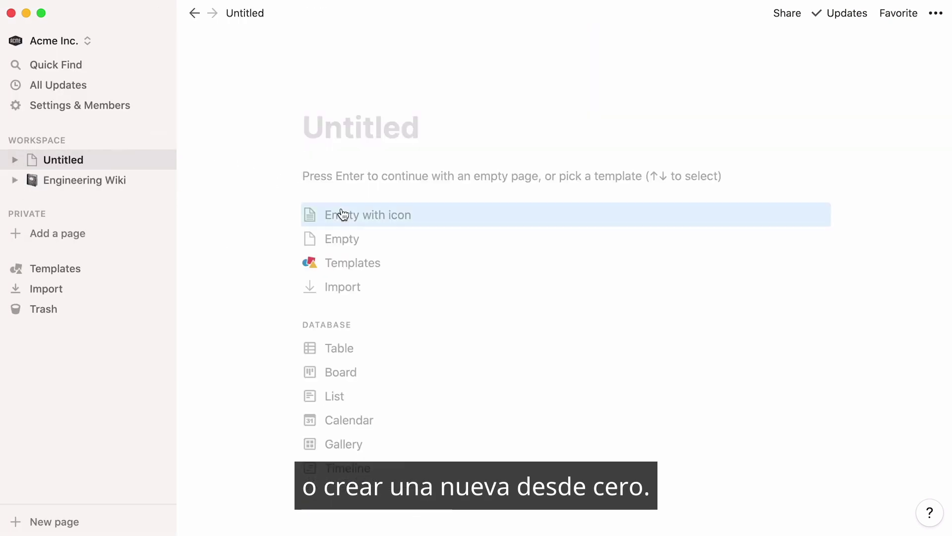
left_click(343, 214)
type("Acme Engineering Wiki")
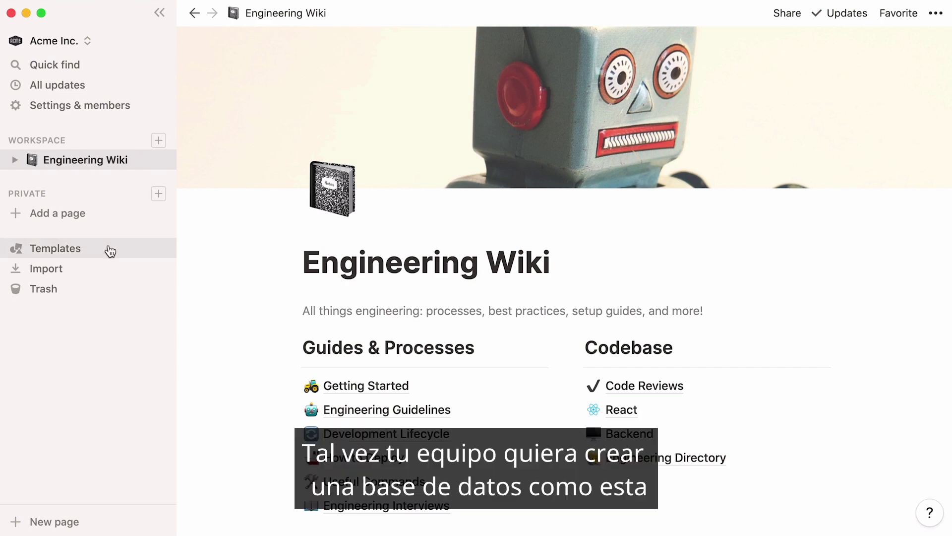
Add the To-Do task board template and open its 'UI refresh for login screen' task
left_click(106, 248)
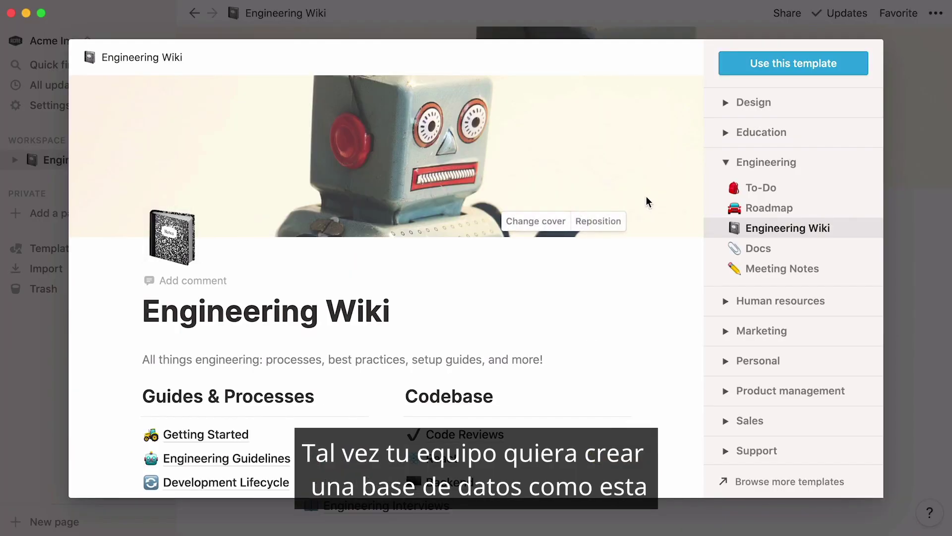
left_click(814, 188)
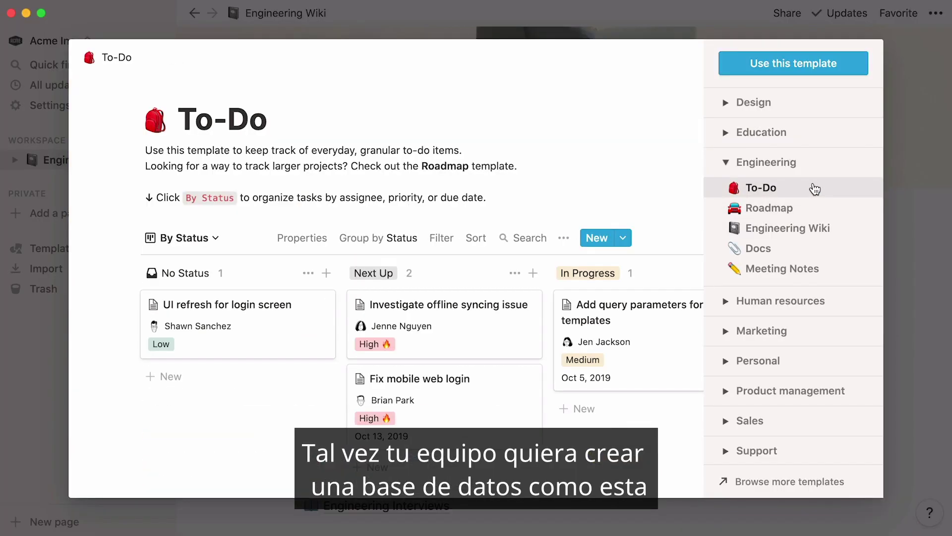
left_click(836, 70)
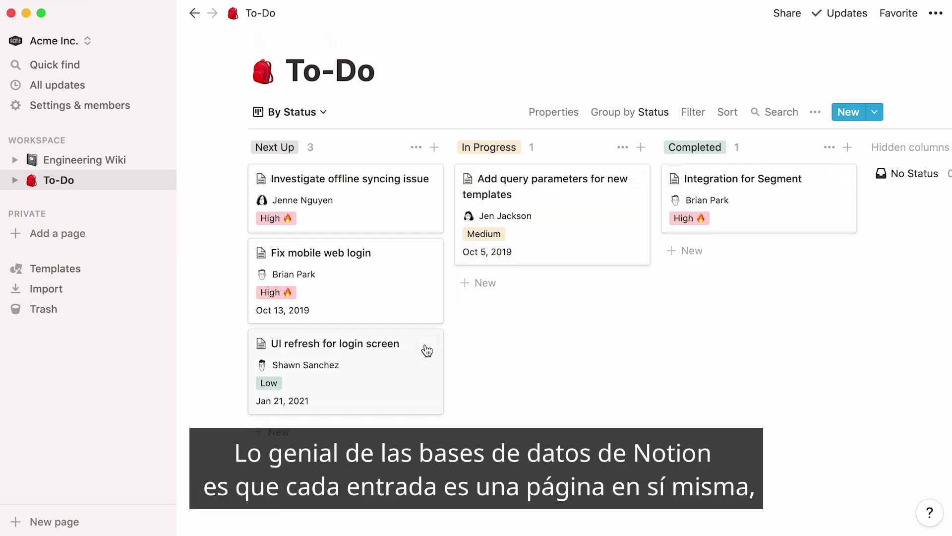
left_click(396, 358)
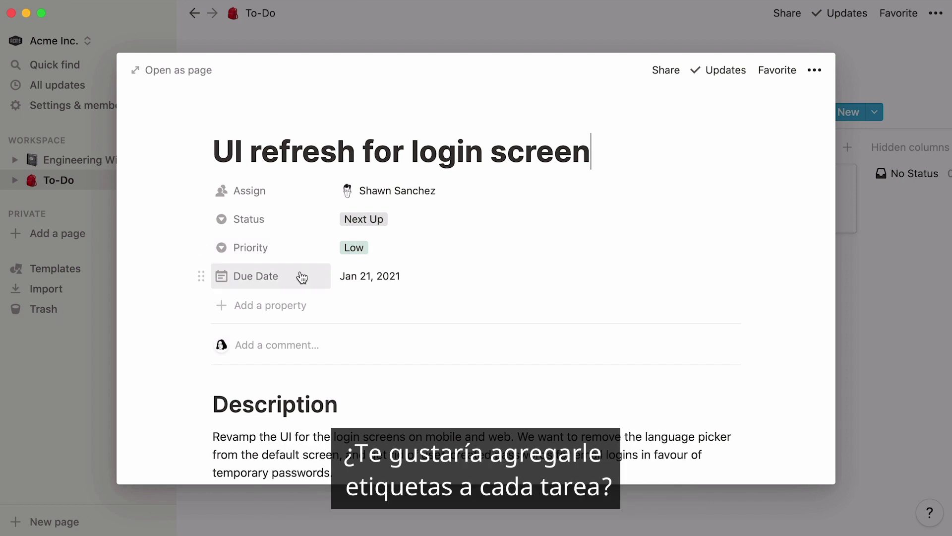
Add a multi-select Tags property, creating Epic, Bug and Task but keeping only Task
left_click(282, 310)
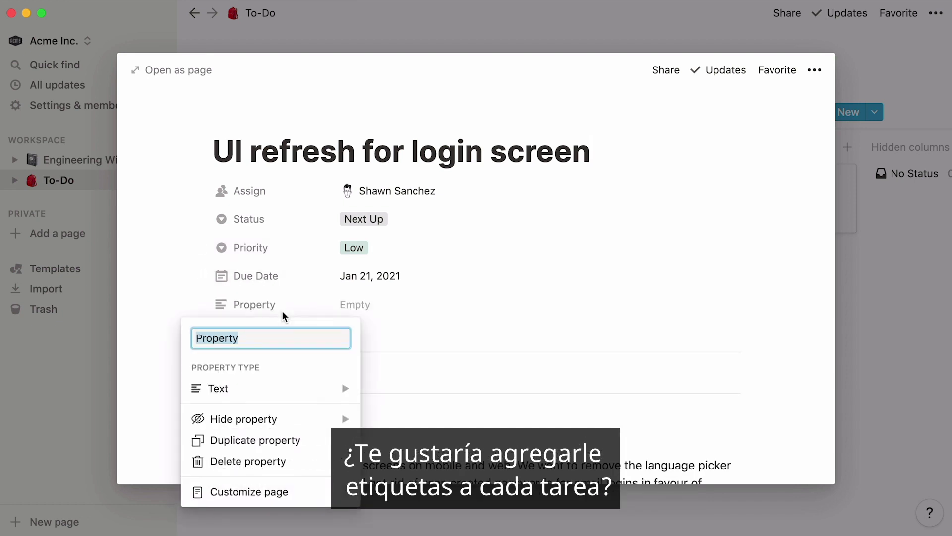
type("Tags")
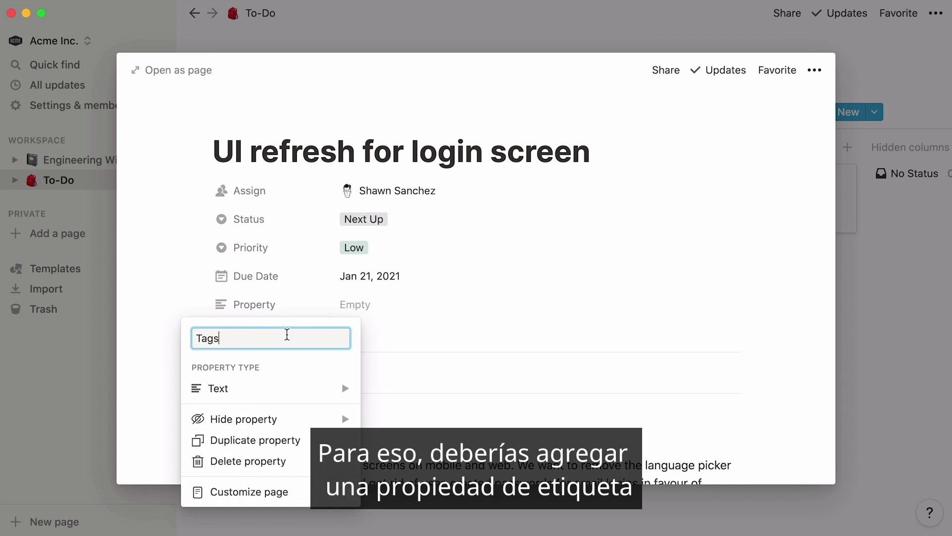
left_click(297, 388)
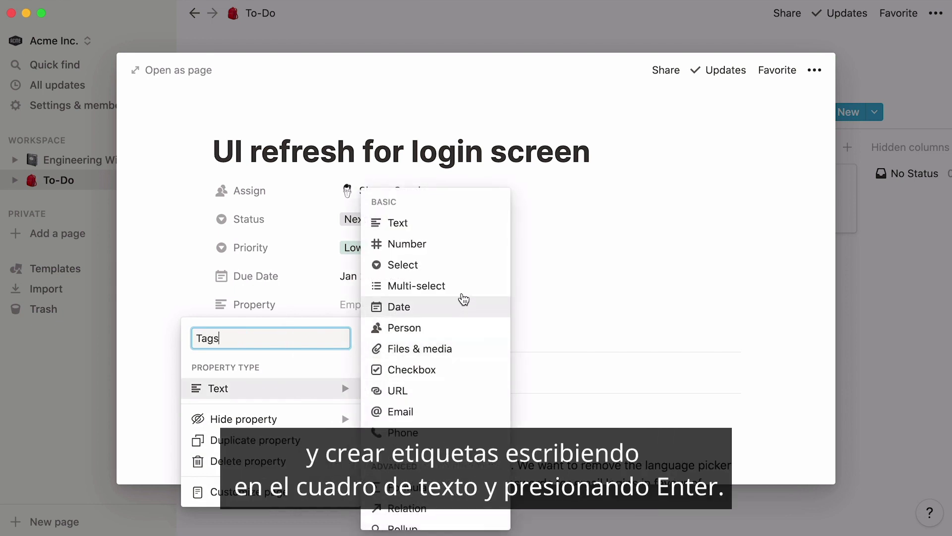
left_click(463, 292)
left_click(442, 302)
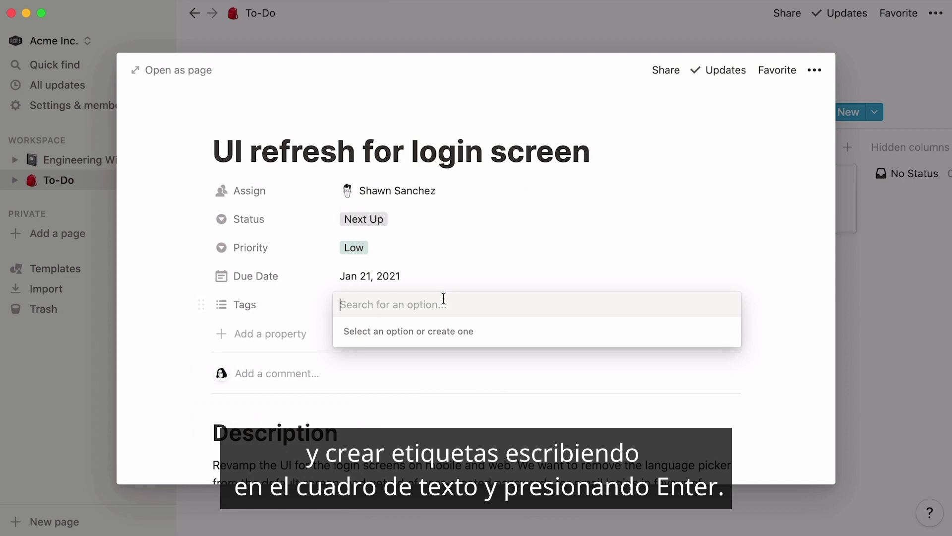
type("Epic")
key("Return")
type("Bug")
key("Return")
type("Task")
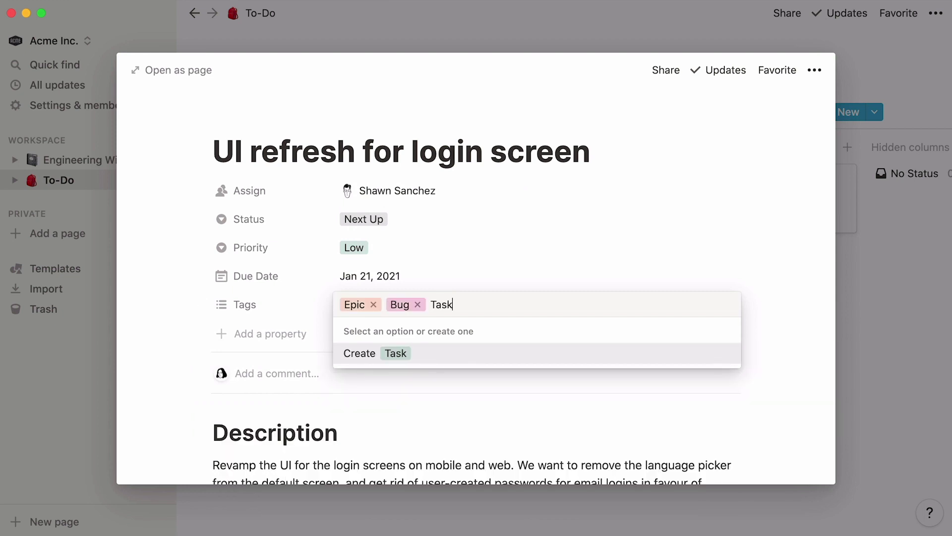
key("Return")
left_click(418, 304)
left_click(373, 304)
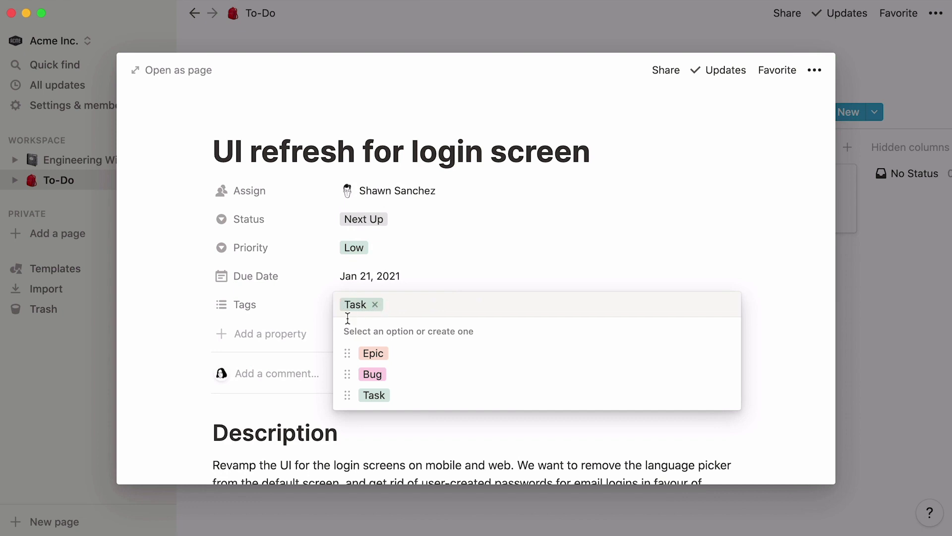
left_click(298, 341)
Add a 'Last edited by' property to the task and close it
left_click(298, 342)
type("Last edited by")
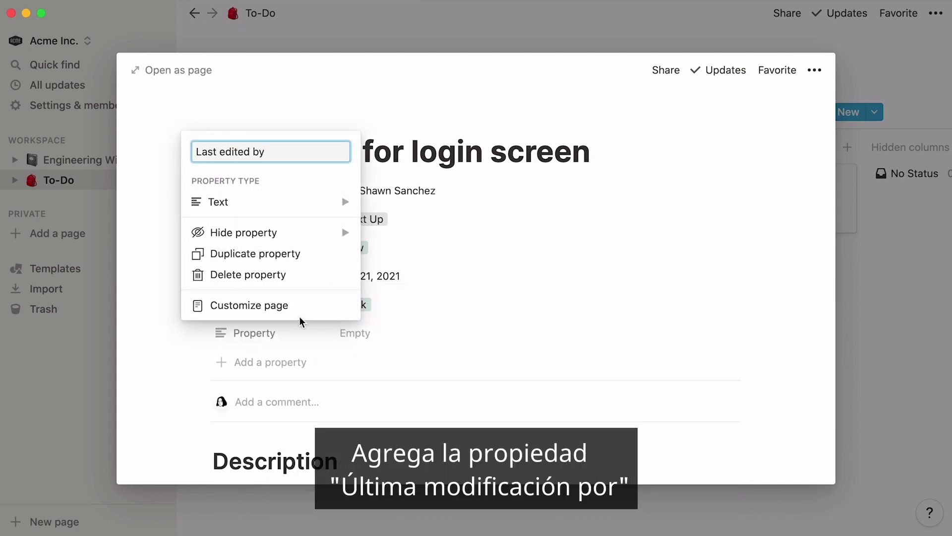
mouse_move(312, 212)
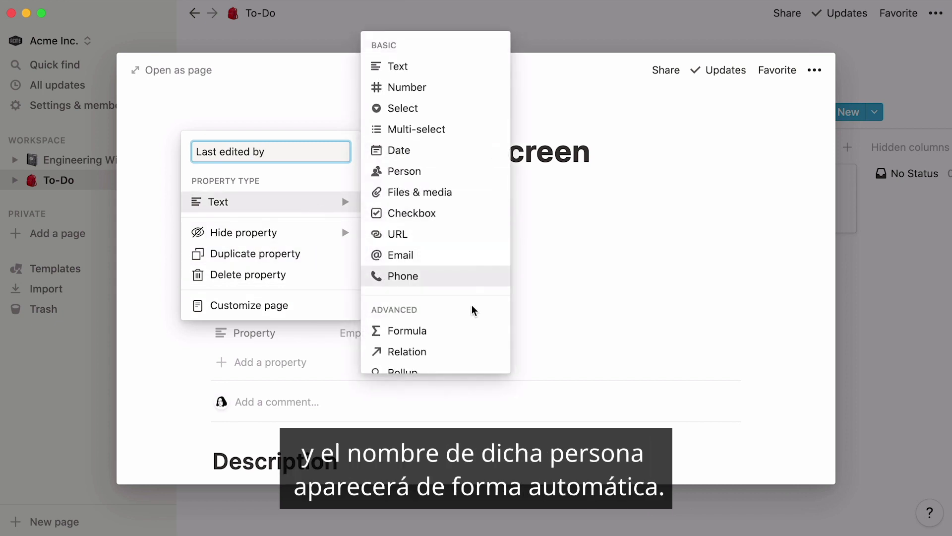
scroll(472, 310, "down", 5)
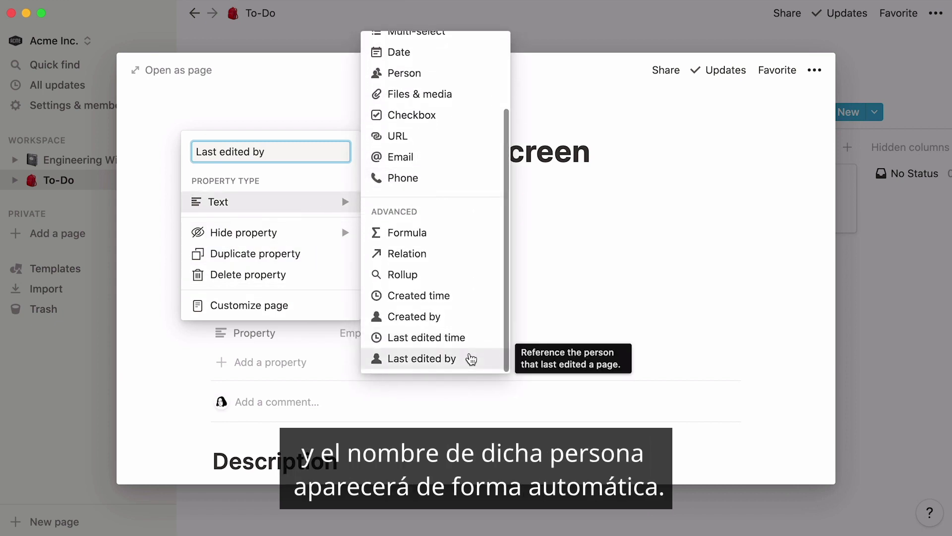
left_click(470, 355)
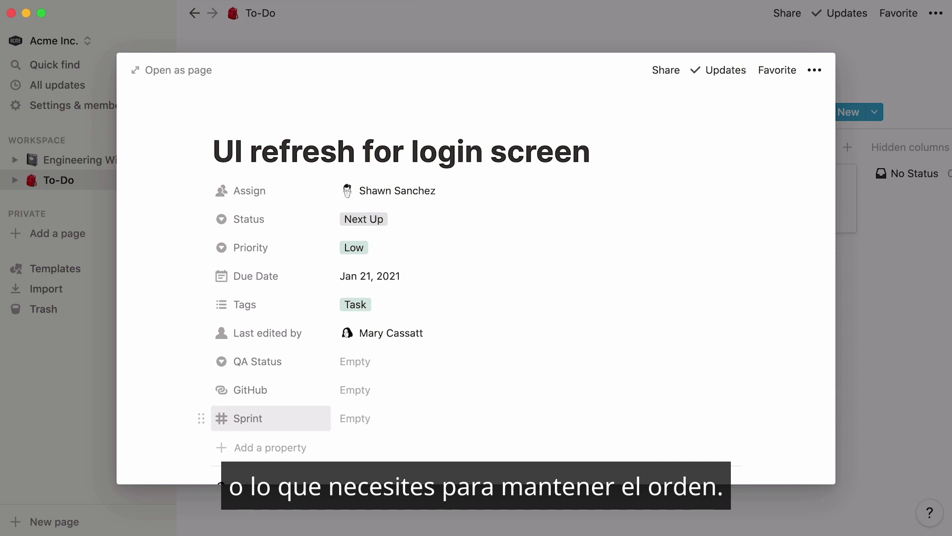
left_click(567, 35)
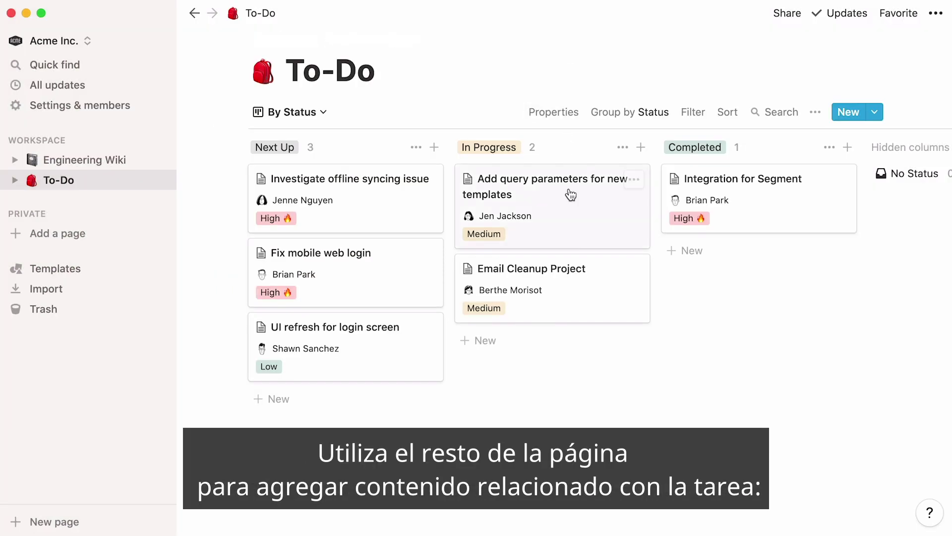
Open Email Cleanup Project and scroll through its HTML snippet, Whimsical flowchart, Figma and Loom embeds
left_click(574, 284)
scroll(574, 283, "down", 5)
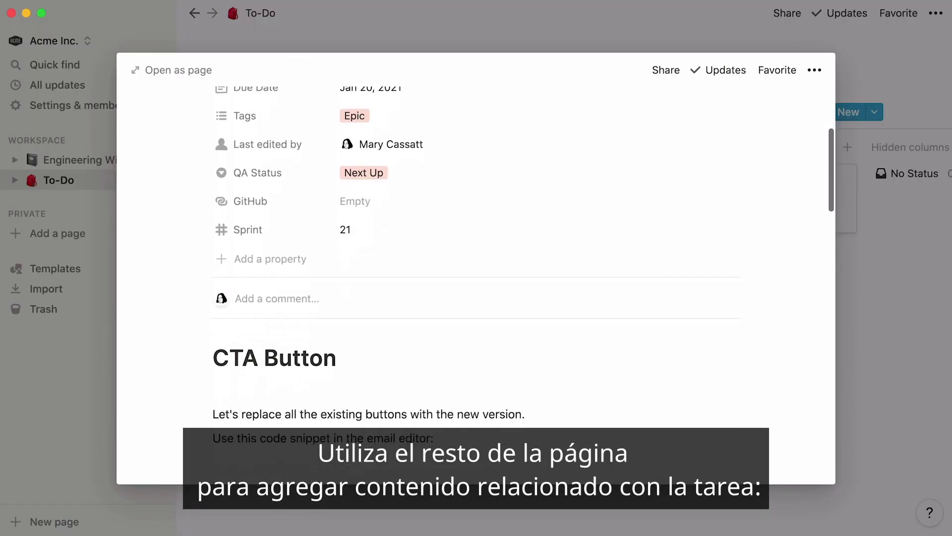
scroll(476, 283, "down", 3)
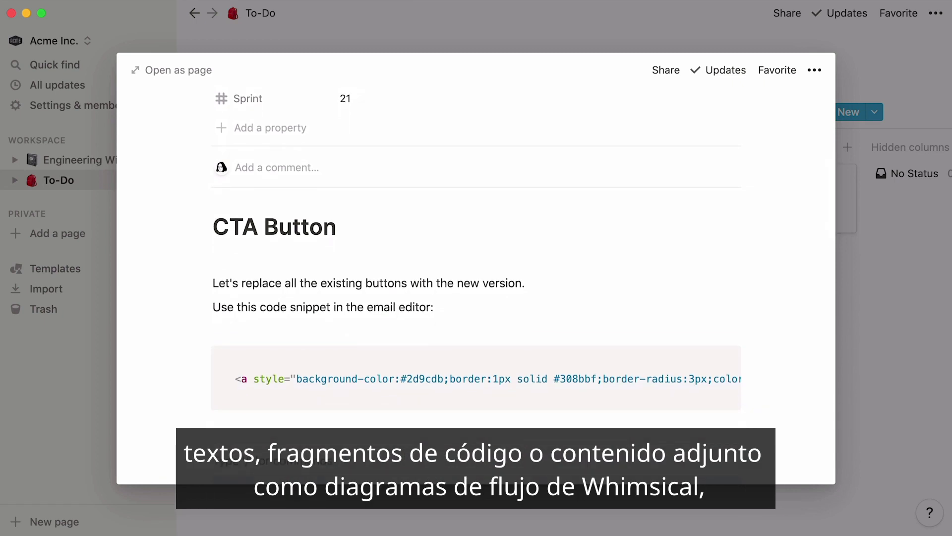
scroll(476, 288, "down", 10)
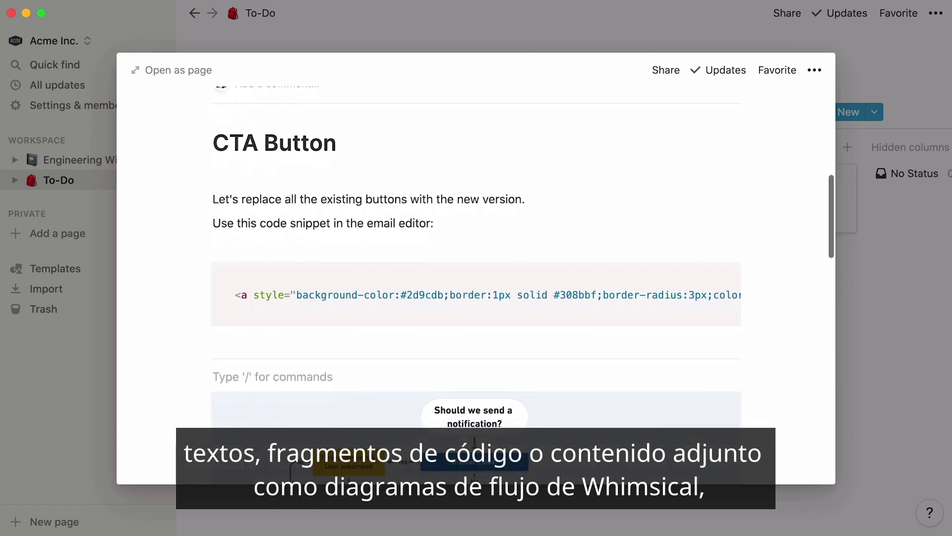
scroll(476, 282, "down", 10)
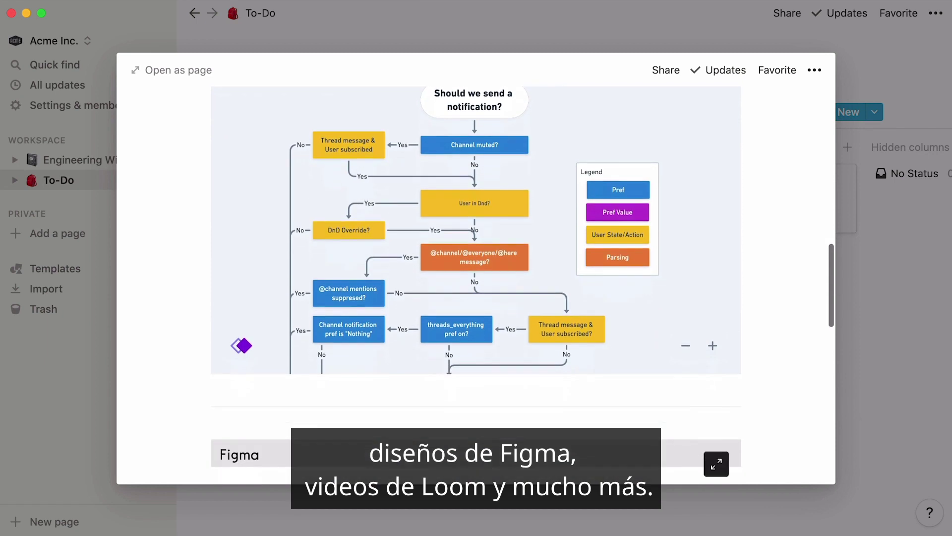
scroll(476, 282, "down", 10)
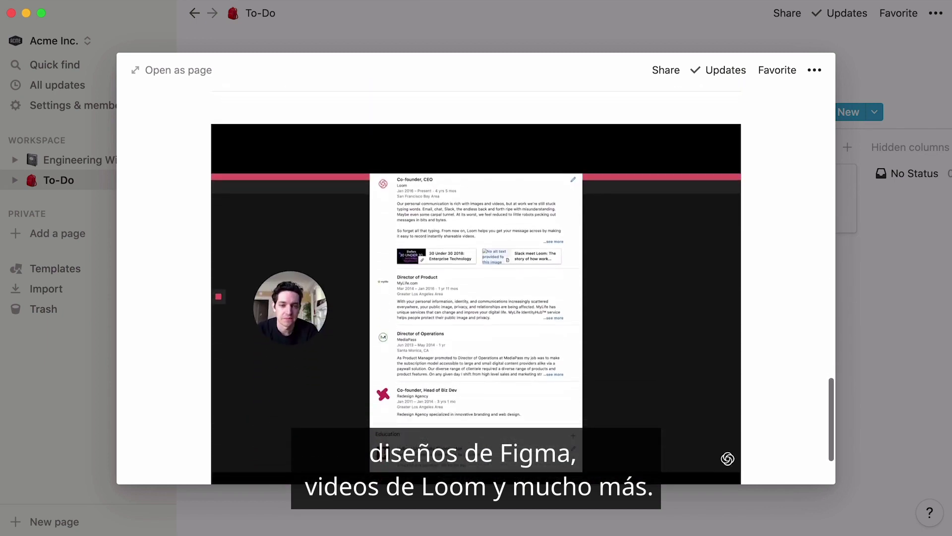
scroll(476, 283, "up", 15)
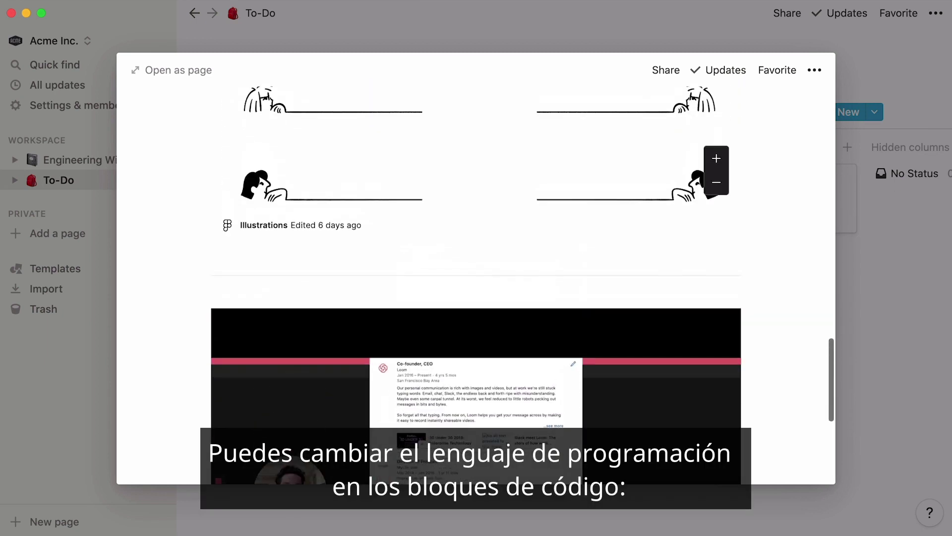
scroll(182, 301, "up", 10)
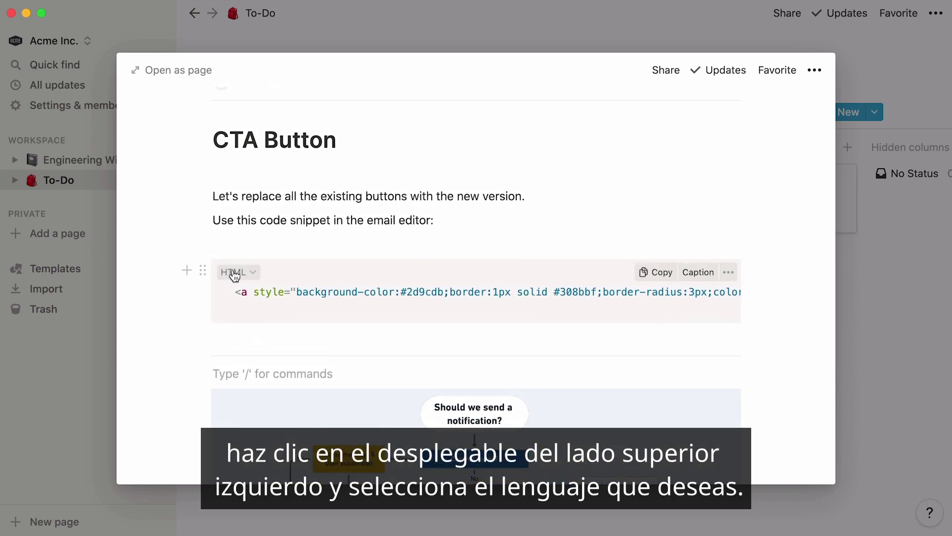
Browse the CTA Button code block's languages keeping HTML, and toggle Wrap code on then off
left_click(233, 272)
scroll(315, 314, "down", 5)
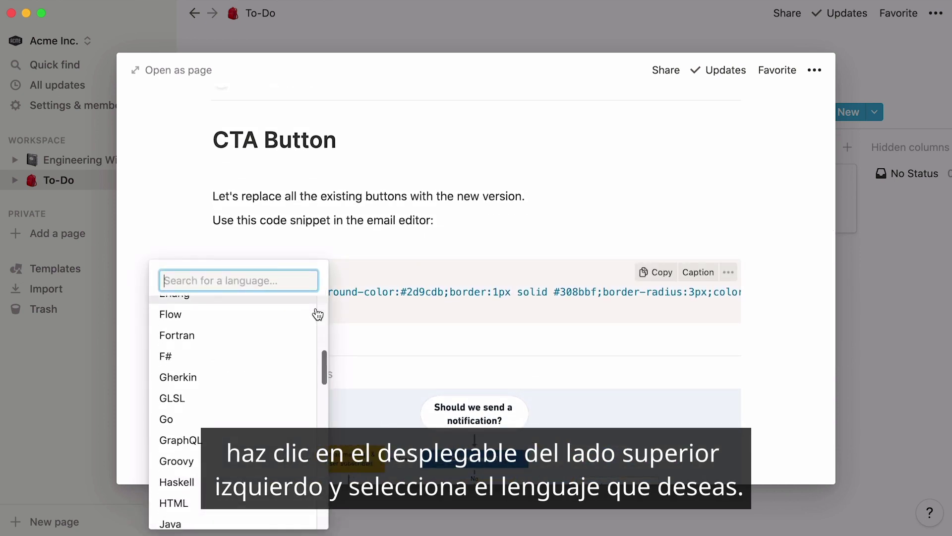
scroll(318, 314, "down", 6)
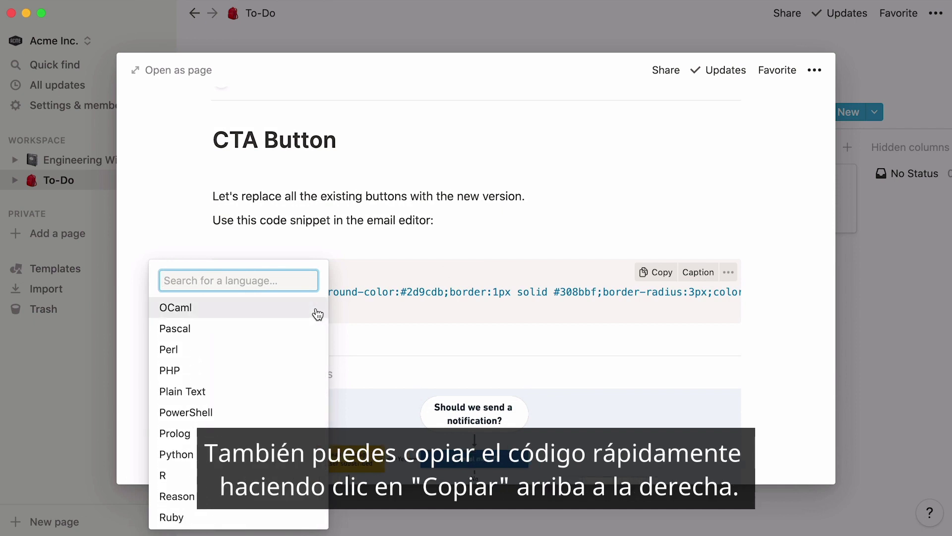
left_click(525, 255)
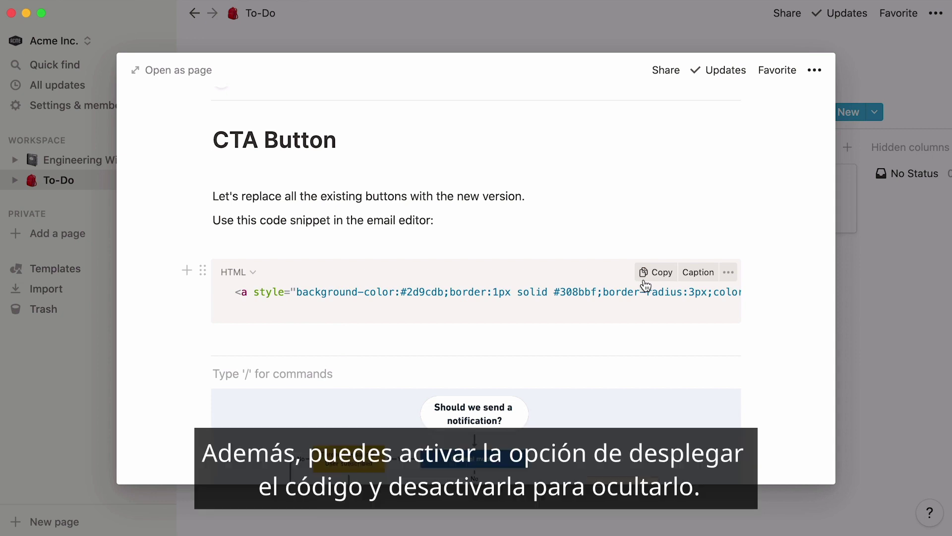
left_click(727, 277)
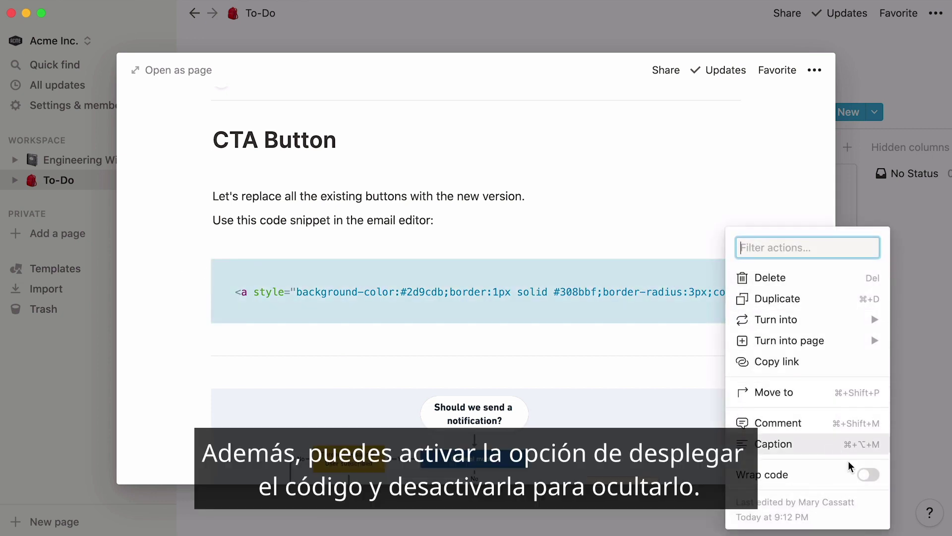
left_click(863, 475)
left_click(863, 475)
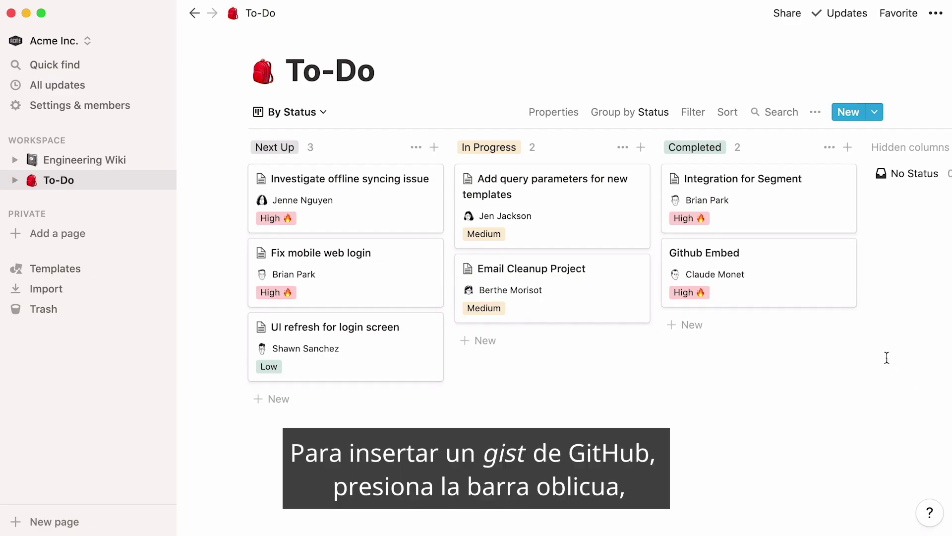
Embed the react-typescript.md GitHub Gist via /github at the bottom of the Github Embed task
left_click(819, 276)
scroll(819, 273, "down", 3)
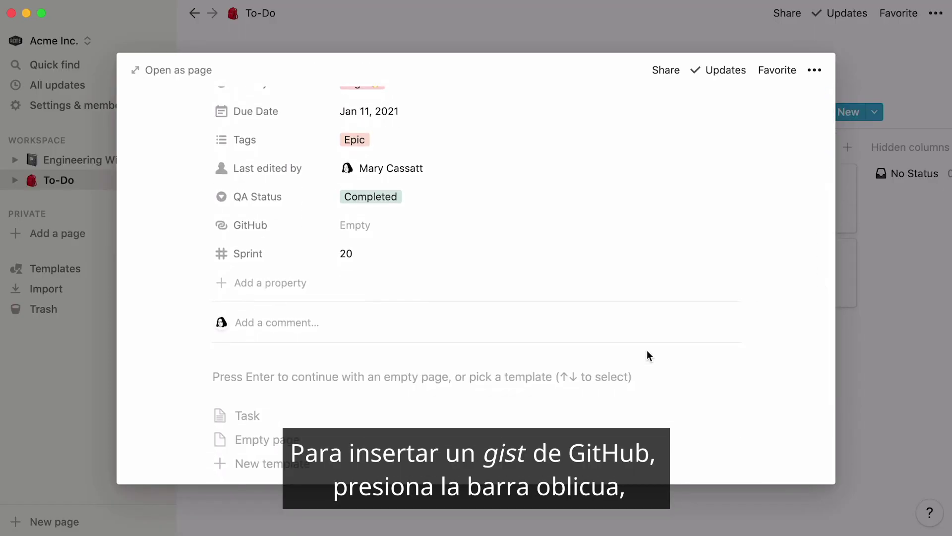
left_click(597, 376)
type("/")
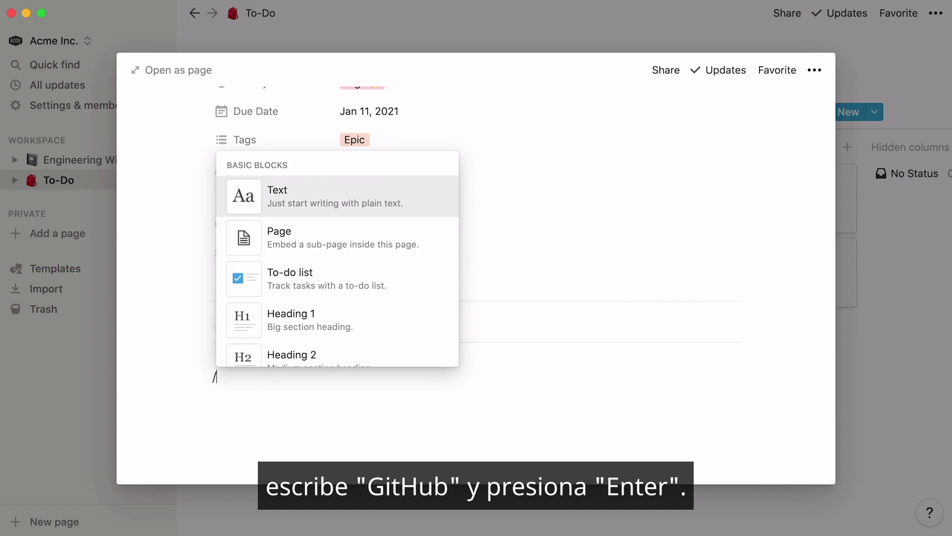
type("github")
key("Return")
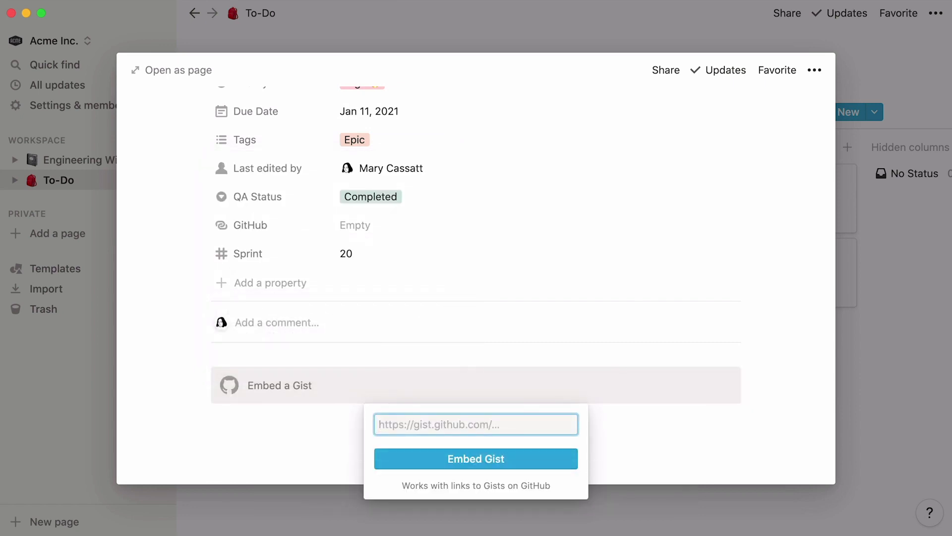
key("super+v")
left_click(527, 458)
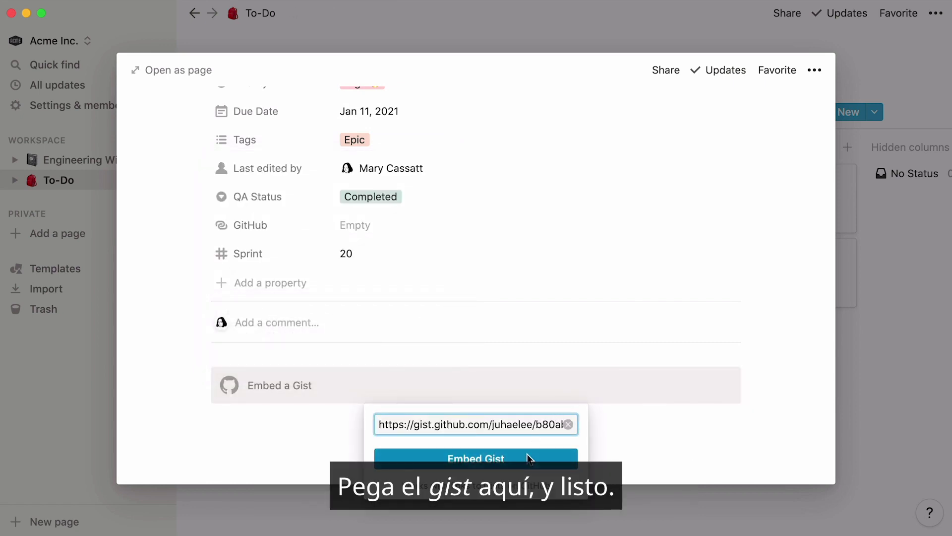
scroll(781, 397, "down", 5)
scroll(783, 400, "down", 15)
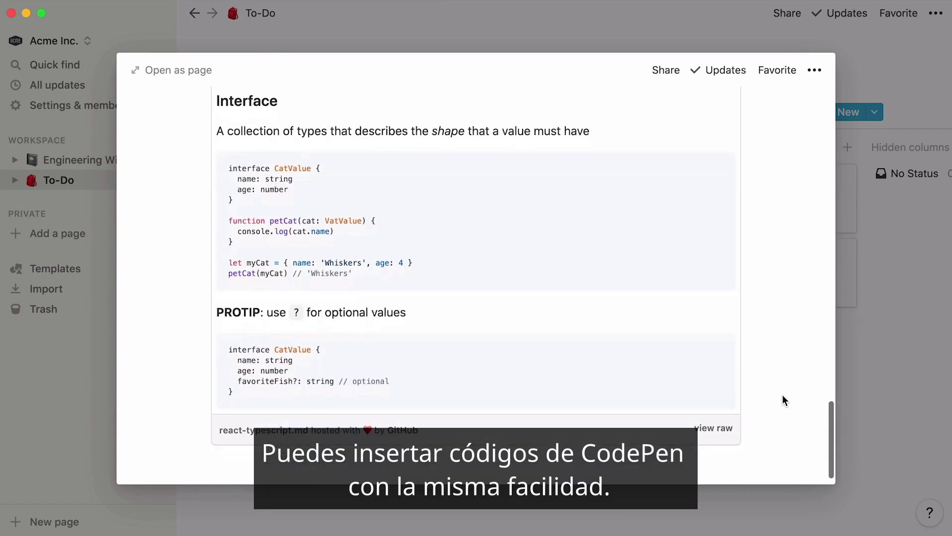
Insert a CodePen embed block on the Github Embed task page
type("/codepen")
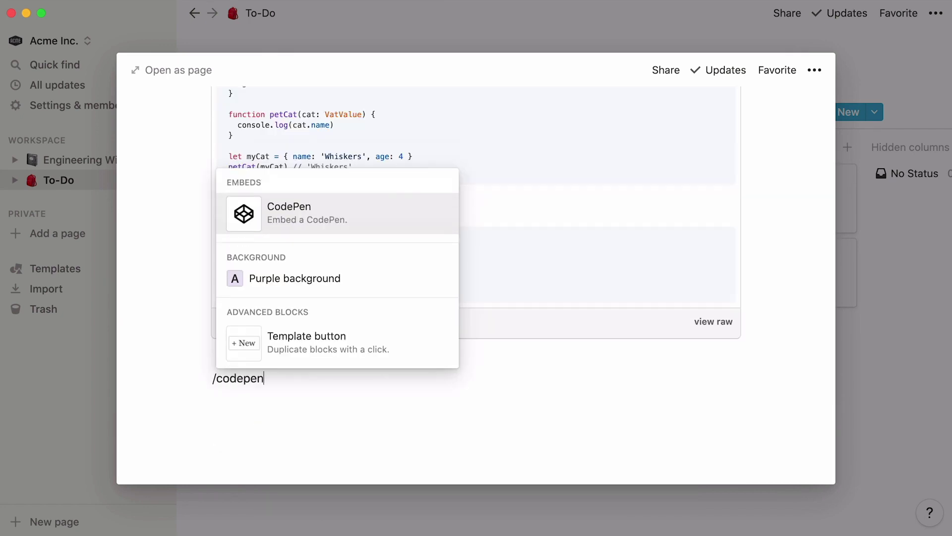
key("Return")
scroll(698, 452, "down", 2)
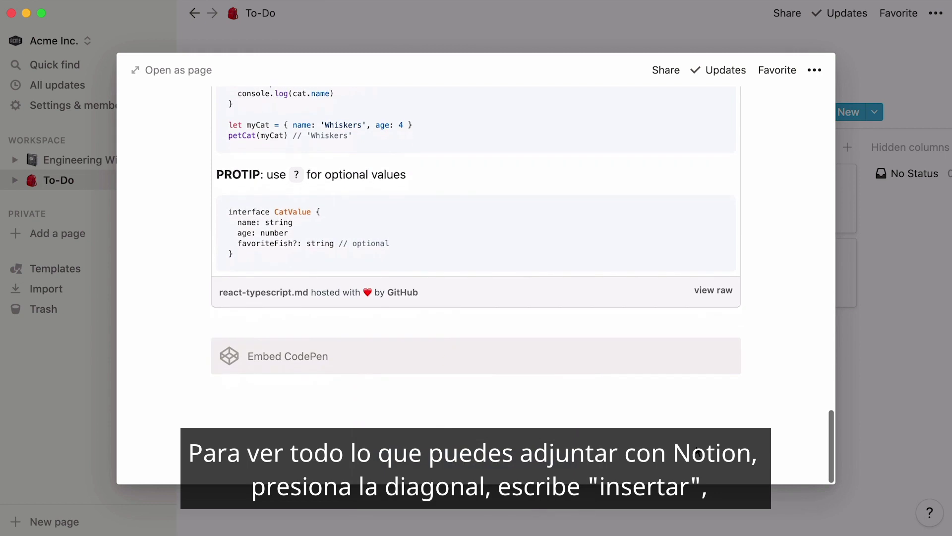
scroll(698, 453, "down", 5)
Browse the /embed options, then move Email Cleanup Project into the Completed column
type("/")
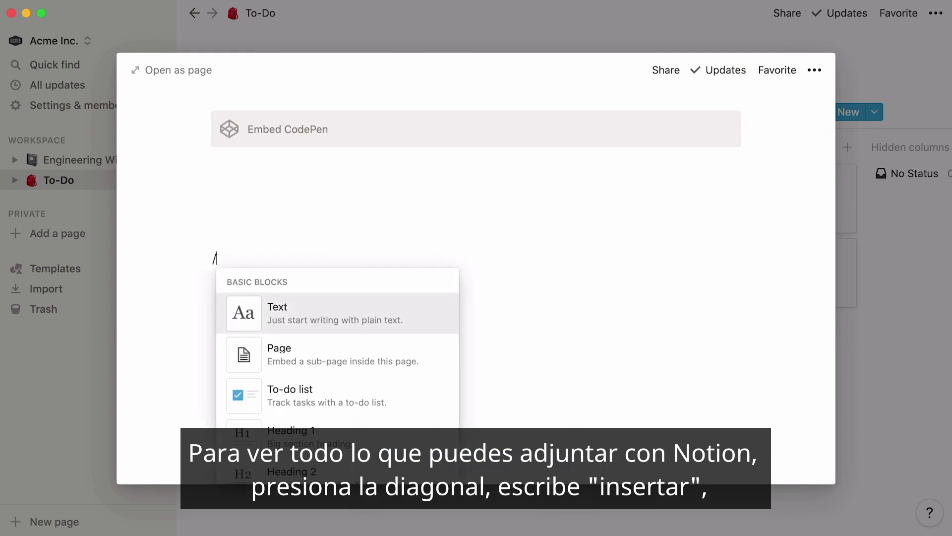
type("embed")
scroll(453, 434, "down", 3)
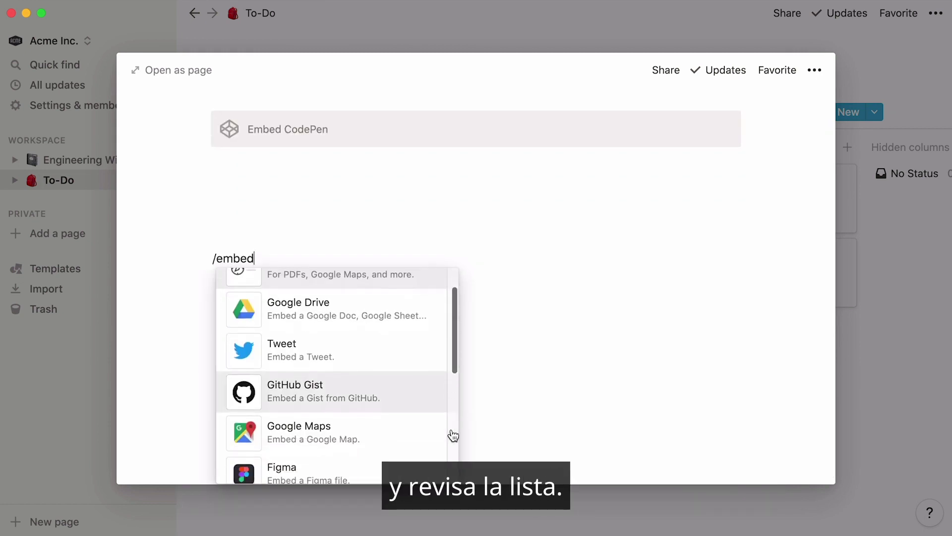
scroll(452, 429, "down", 8)
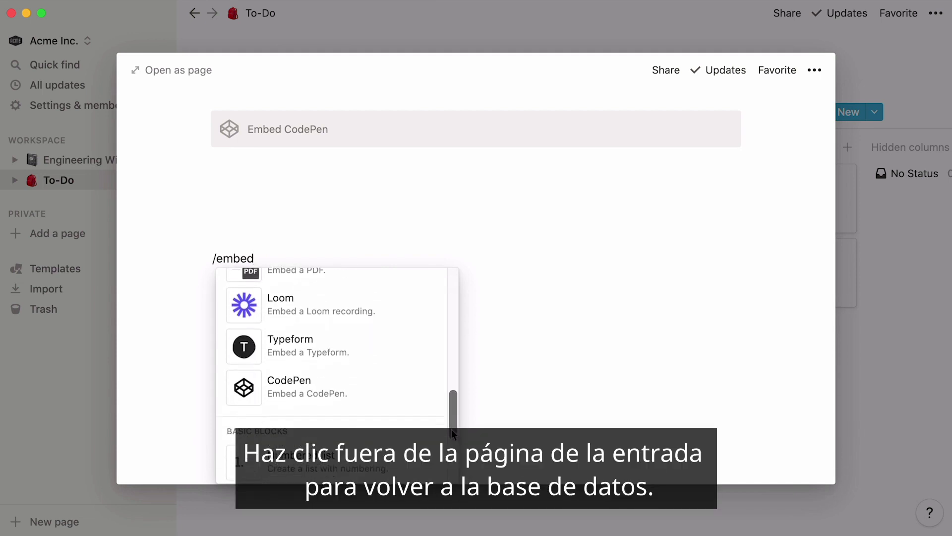
left_click(631, 23)
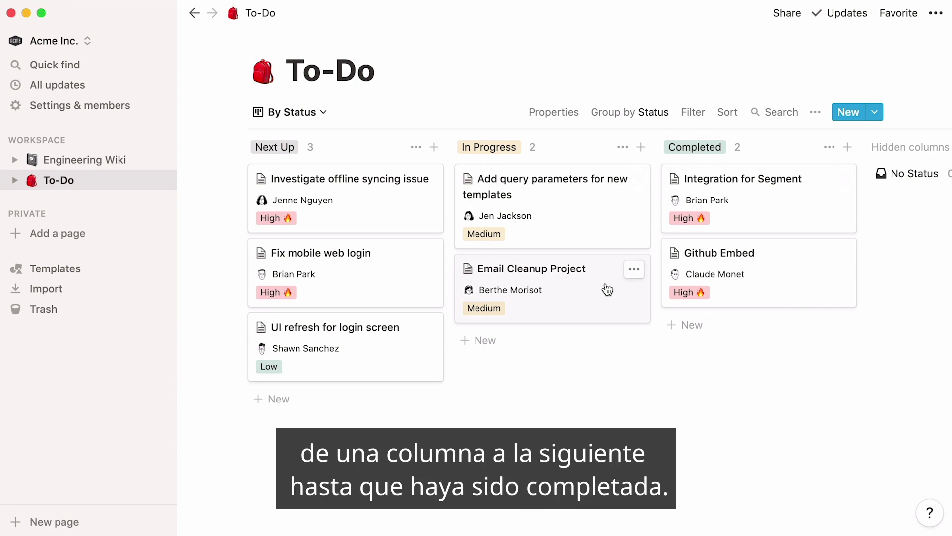
left_click_drag(607, 290, 710, 329)
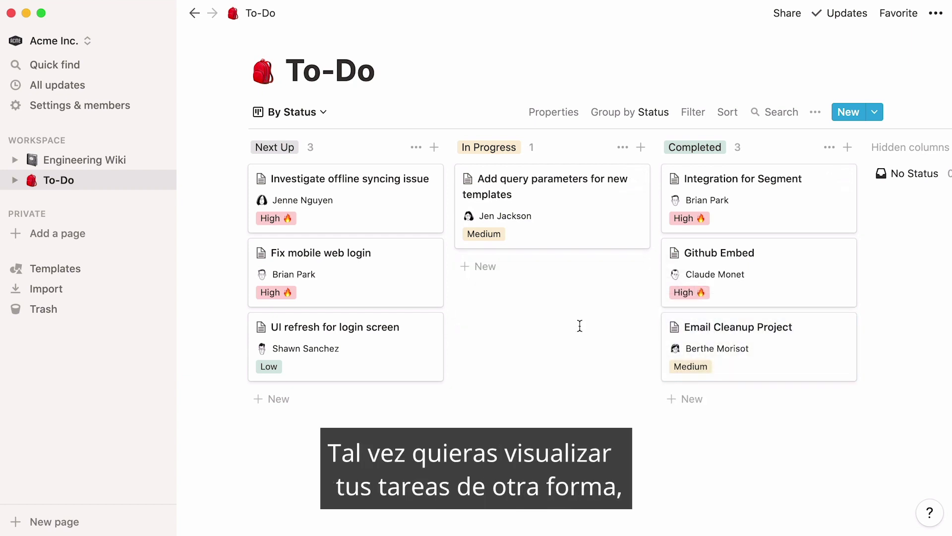
Try the To-Do views By Assignee and the Tasks table, then settle on the Tasks list view
left_click(327, 116)
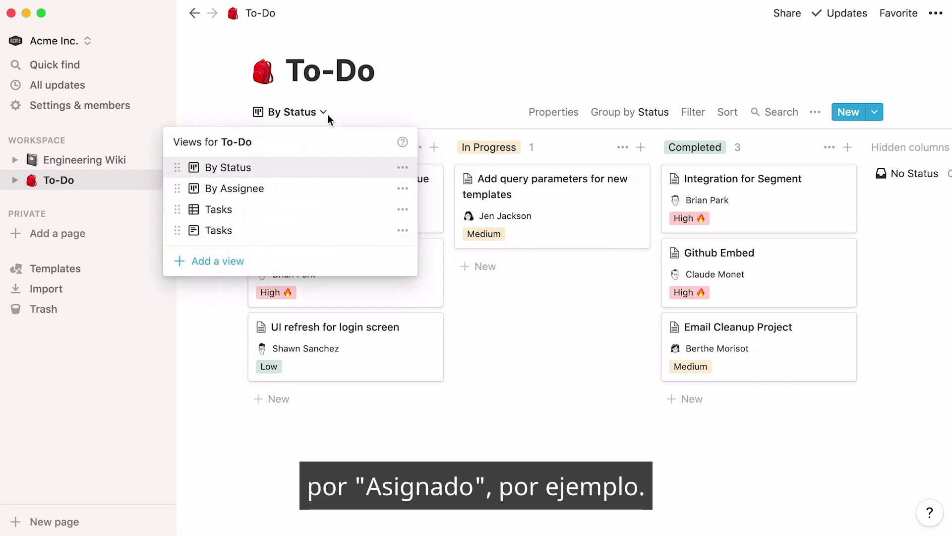
left_click(329, 189)
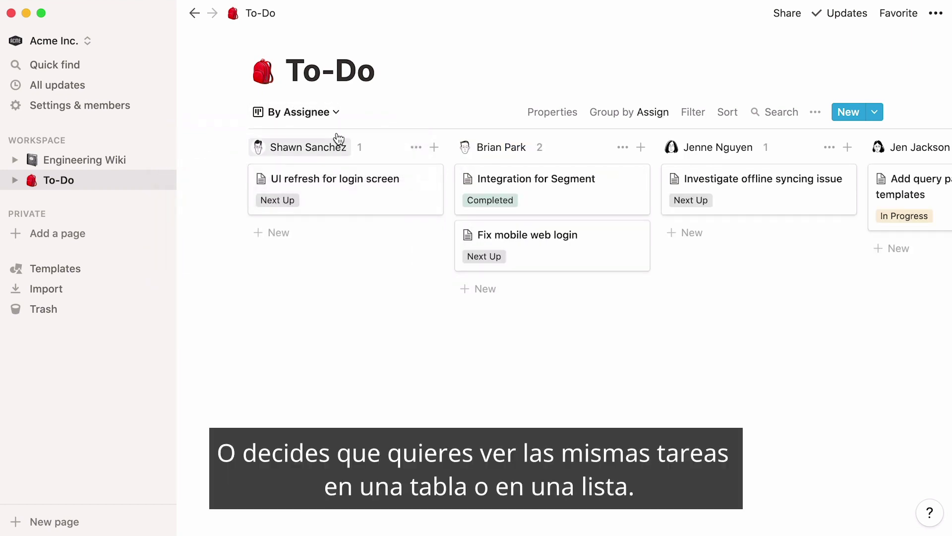
left_click(339, 115)
left_click(323, 208)
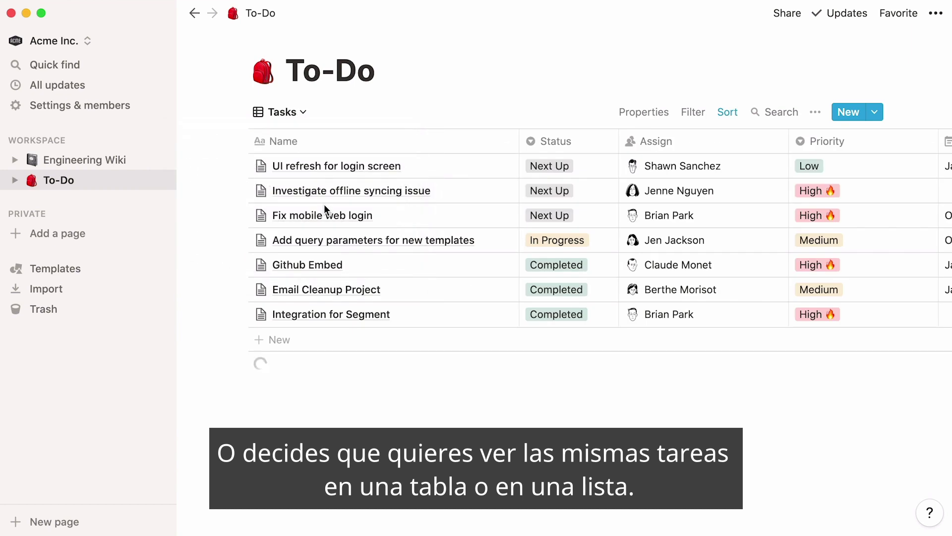
left_click(307, 118)
left_click(278, 227)
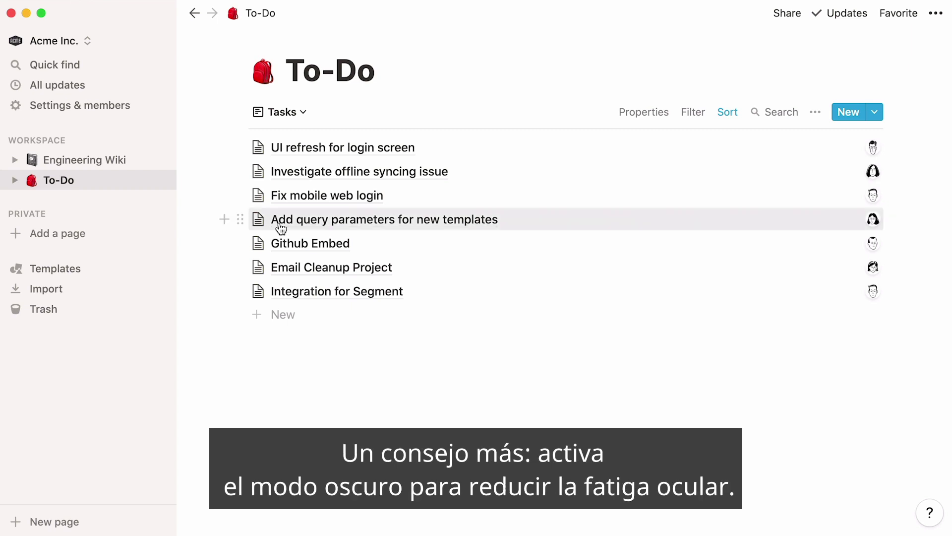
Switch the Notion interface theme to Dark in the Appearance settings
left_click(136, 107)
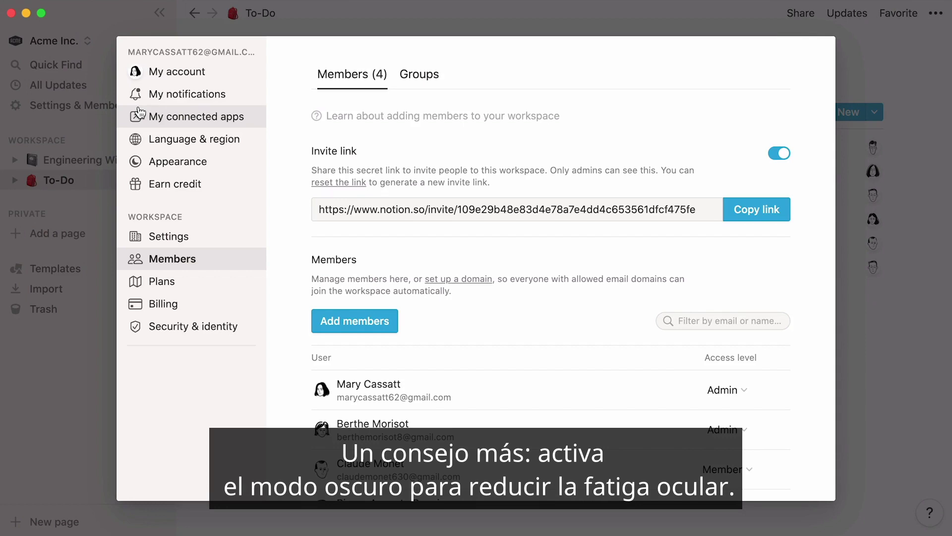
left_click(231, 163)
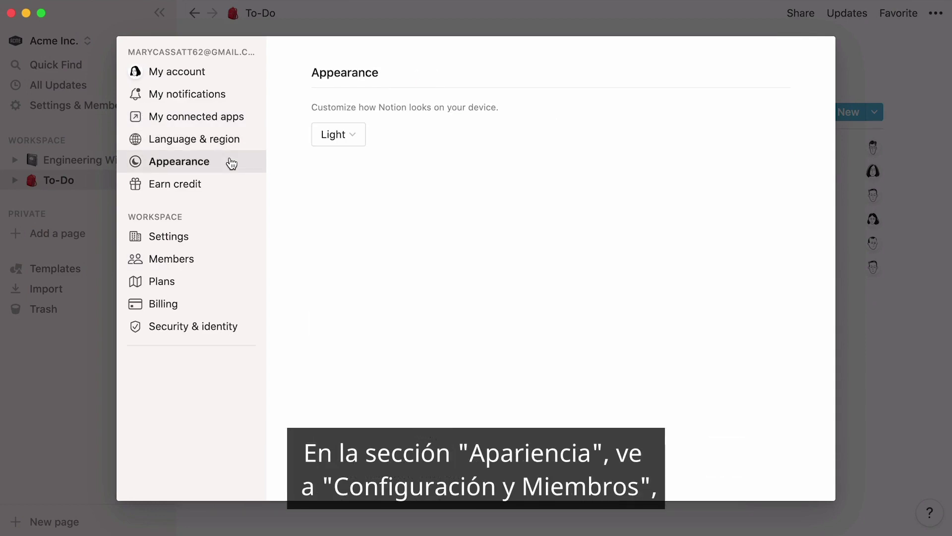
left_click(338, 136)
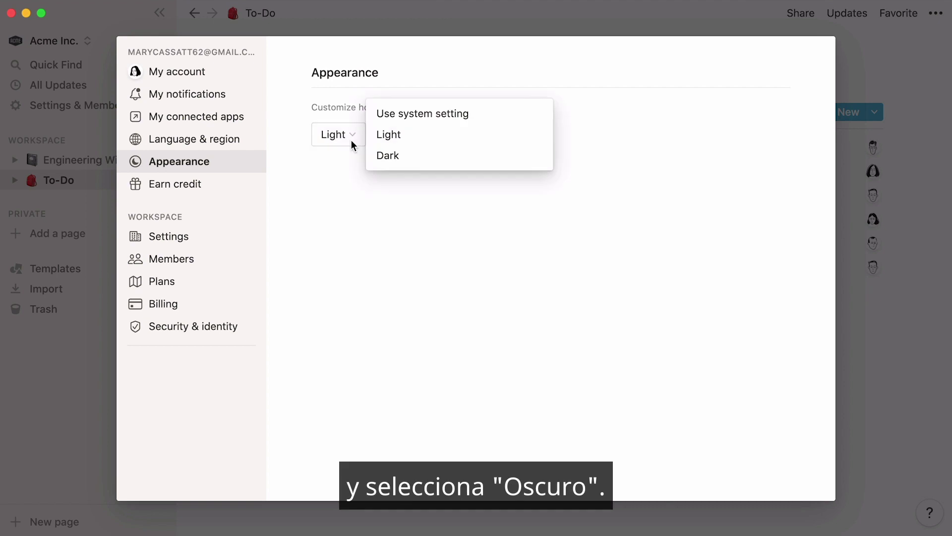
left_click(430, 161)
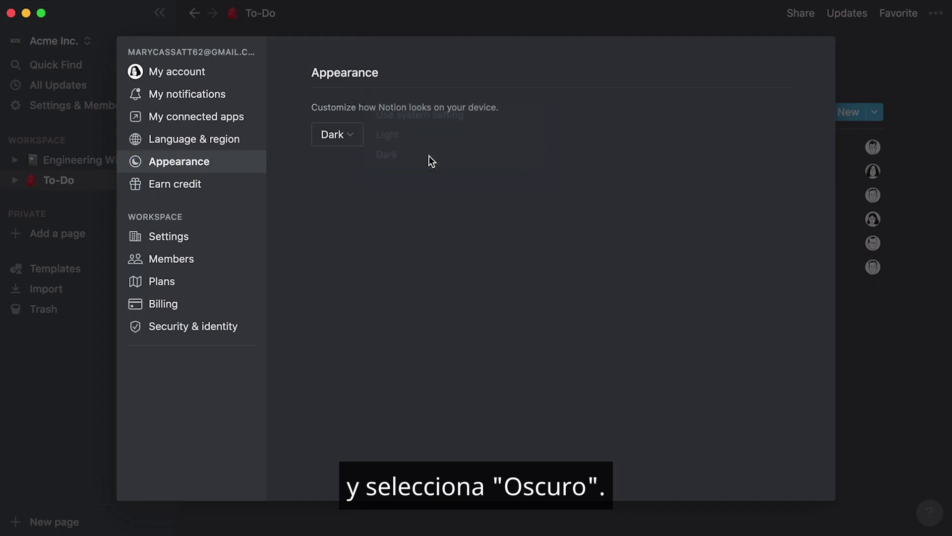
Set the theme back to Light and return to the To-Do By Status board
left_click(360, 140)
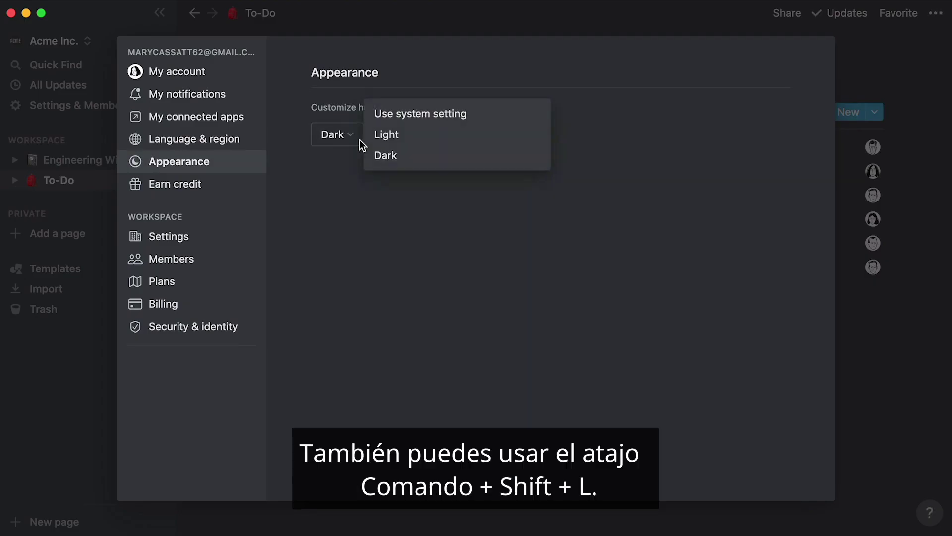
left_click(411, 141)
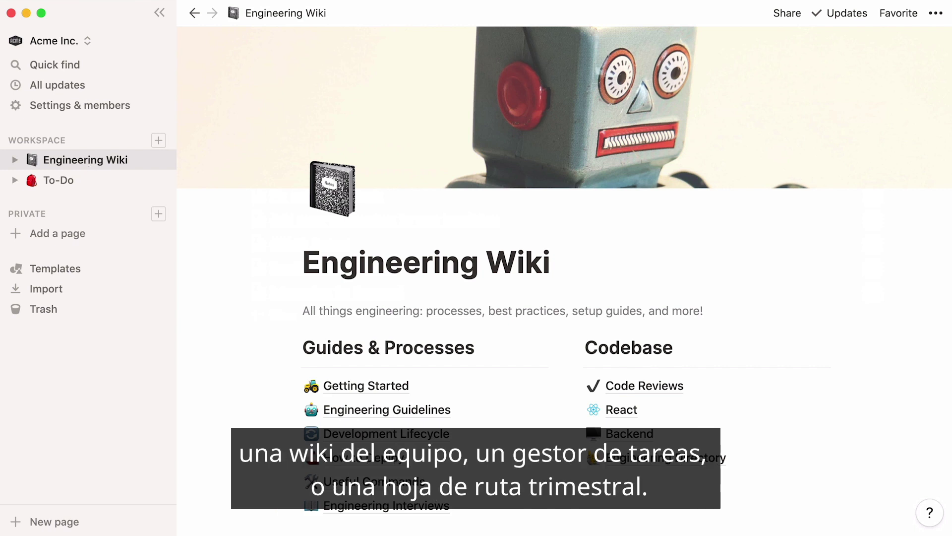
left_click(59, 180)
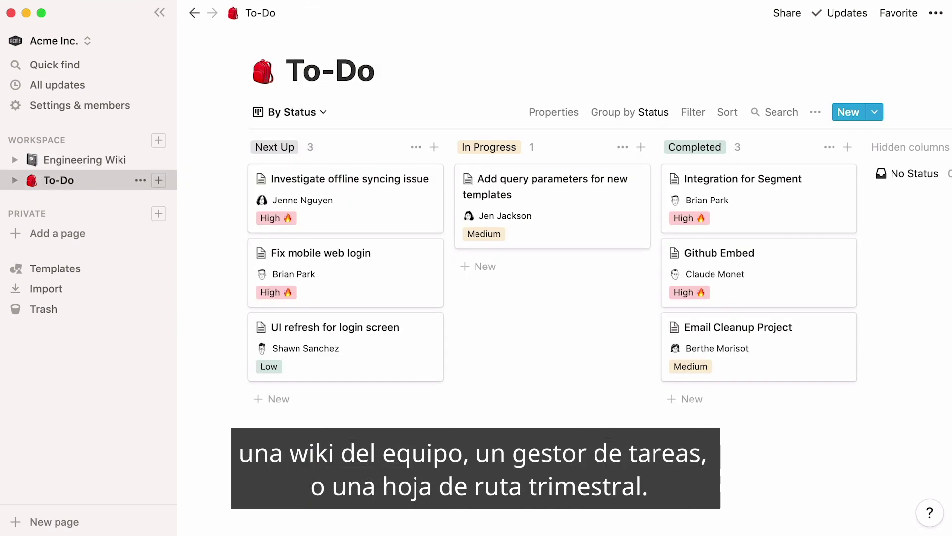